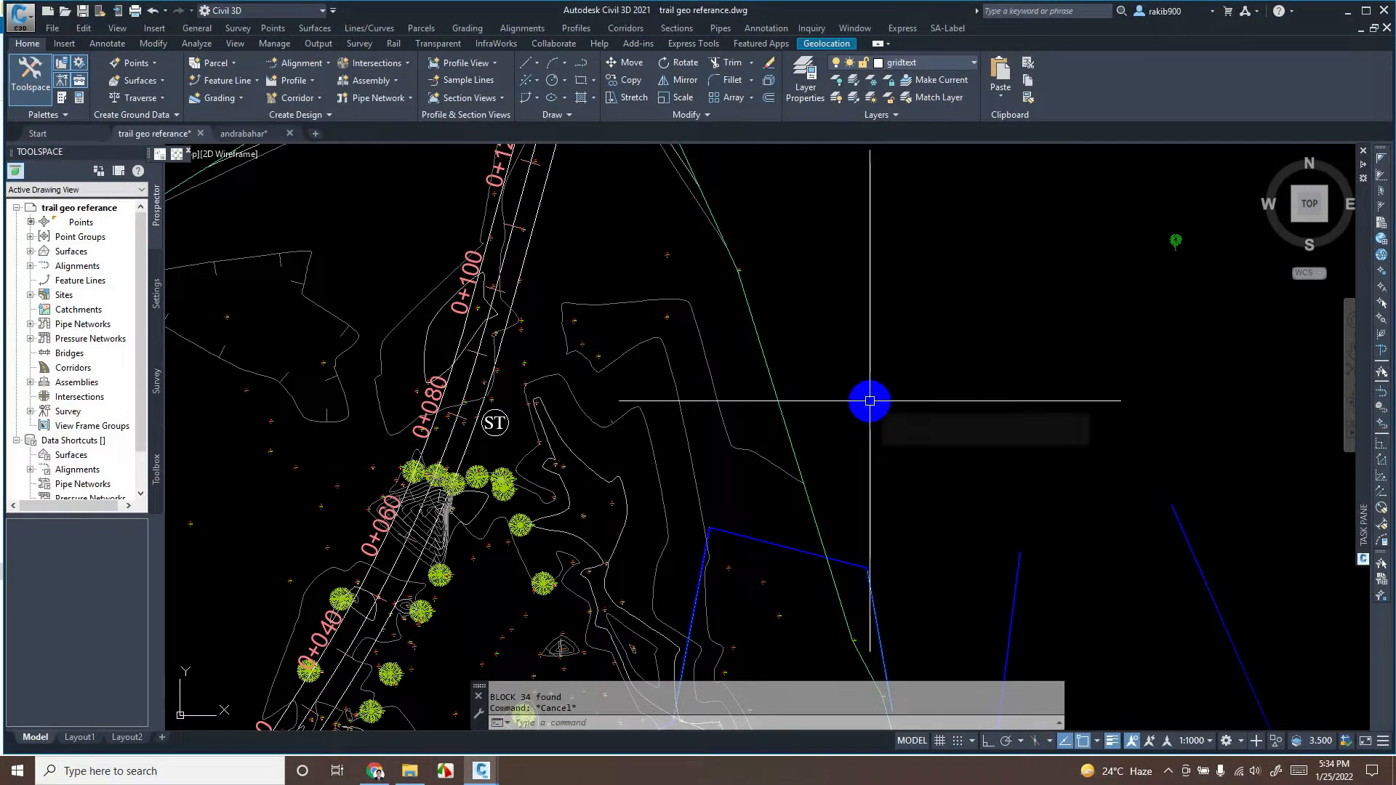
- Examine the existing tree point symbols along the road alignment
middle_click_drag(623, 510, 881, 395)
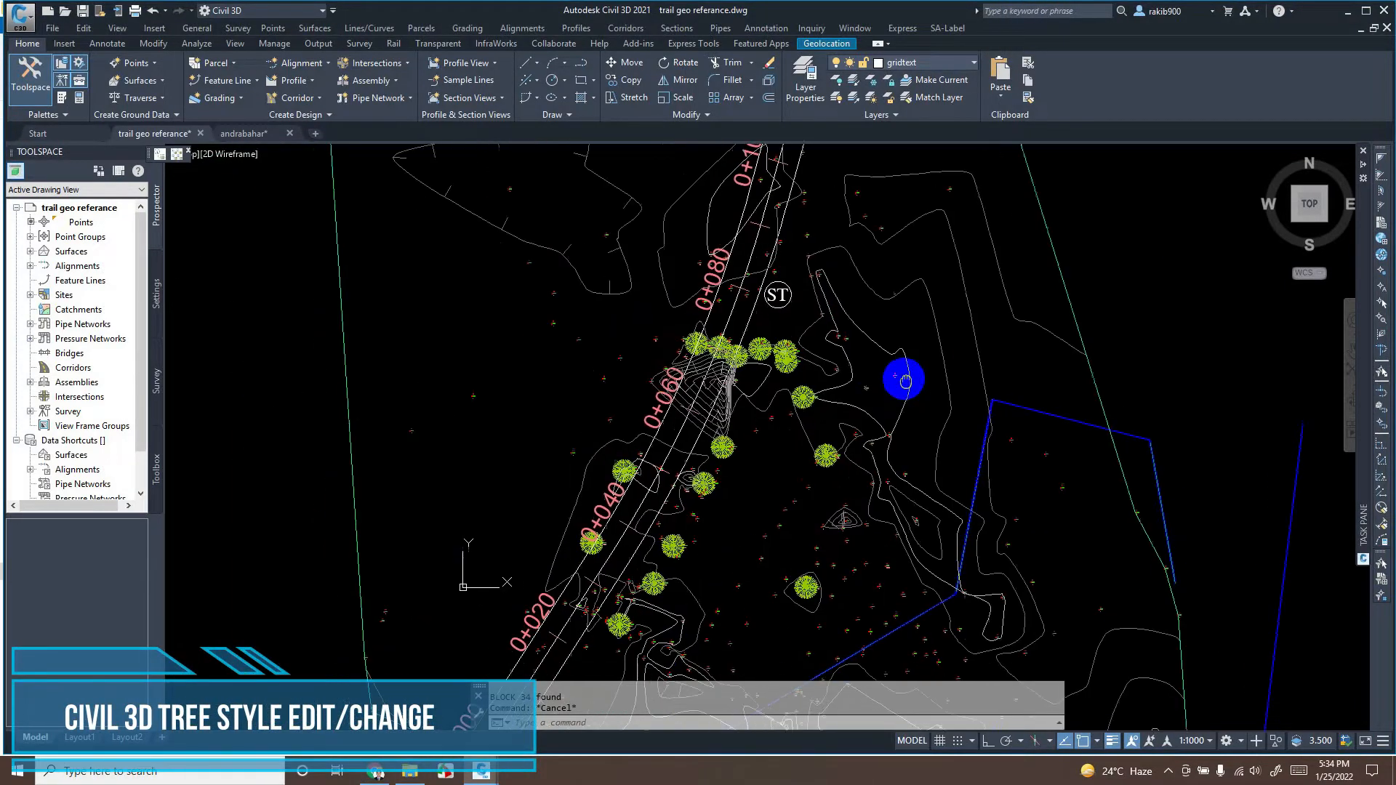
scroll(764, 400, "up", 3)
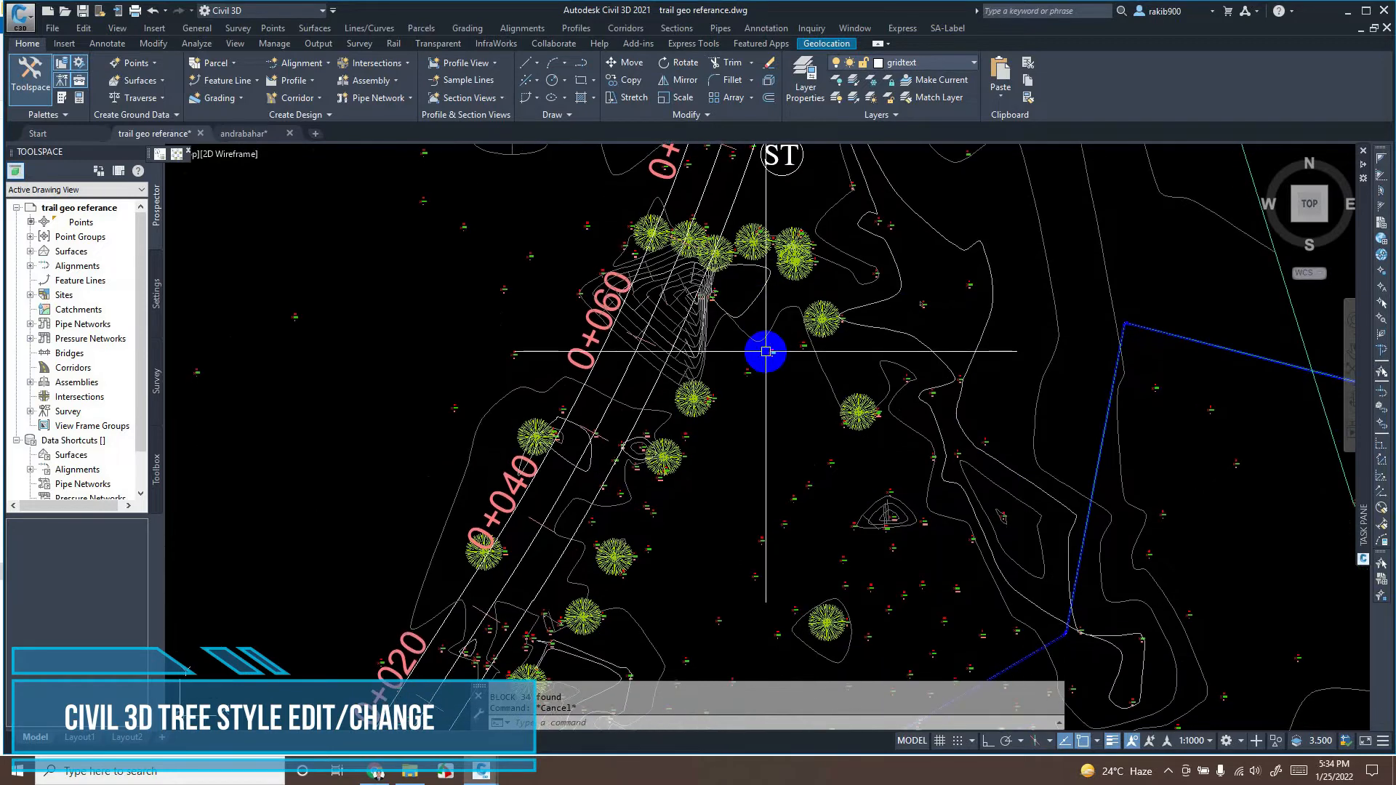
scroll(783, 269, "up", 4)
mouse_move(783, 270)
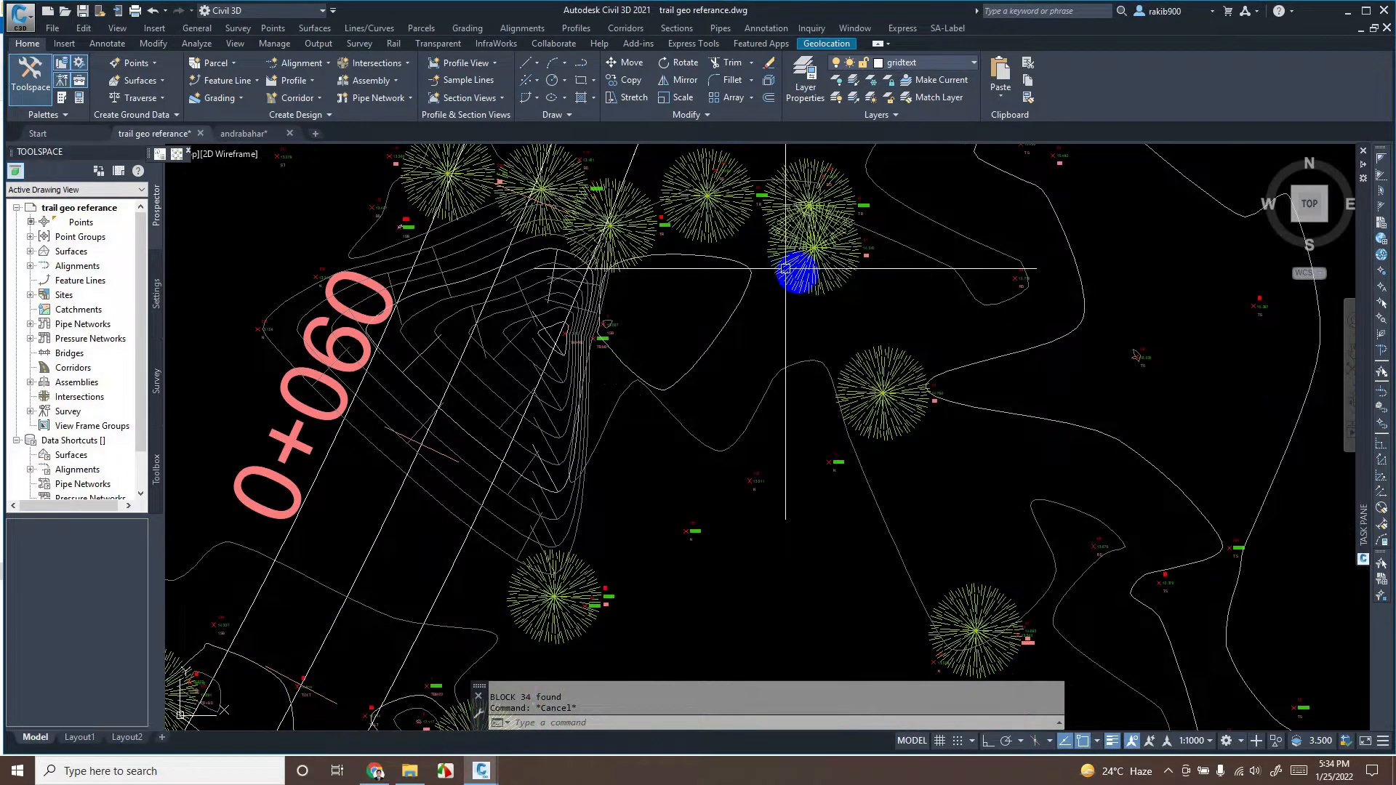
middle_click_drag(787, 253, 749, 357)
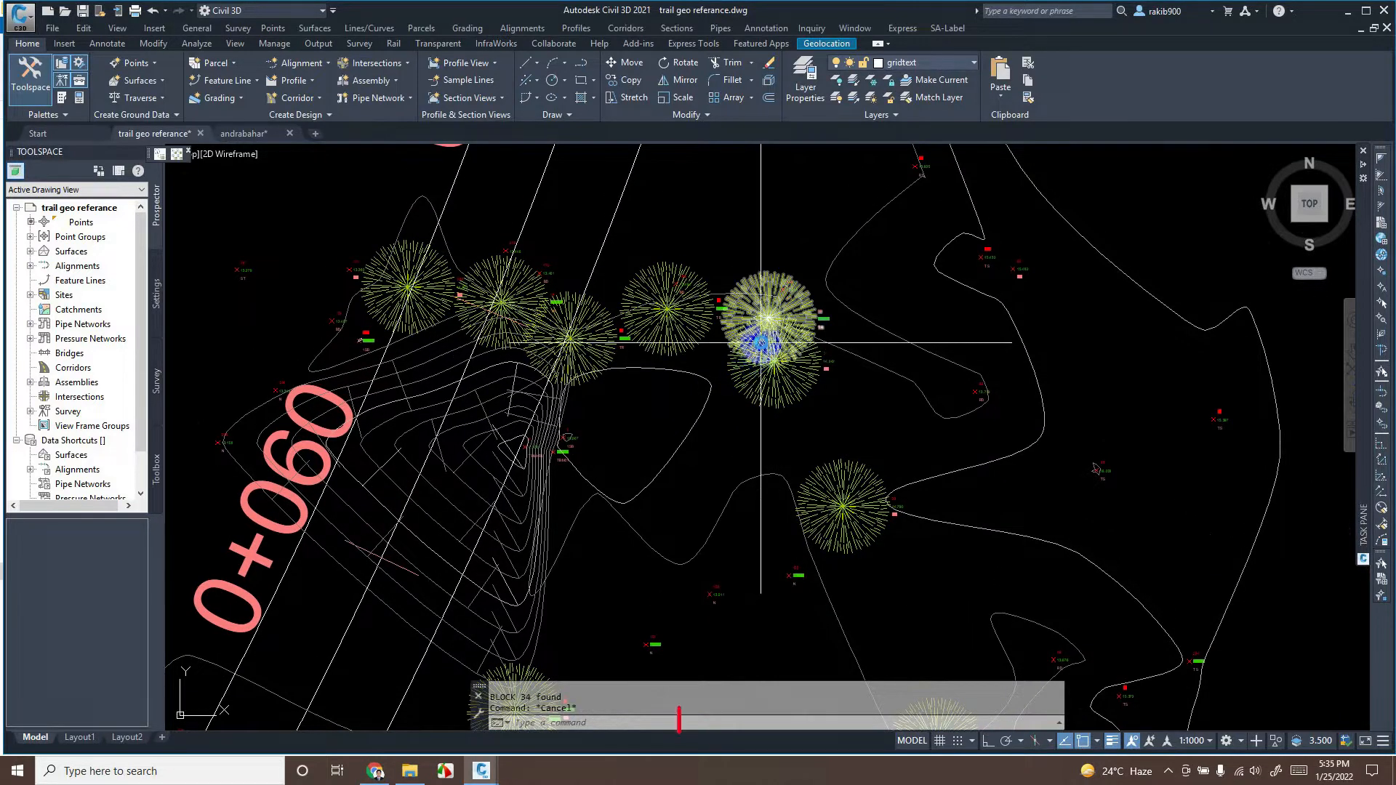
scroll(757, 351, "down", 3)
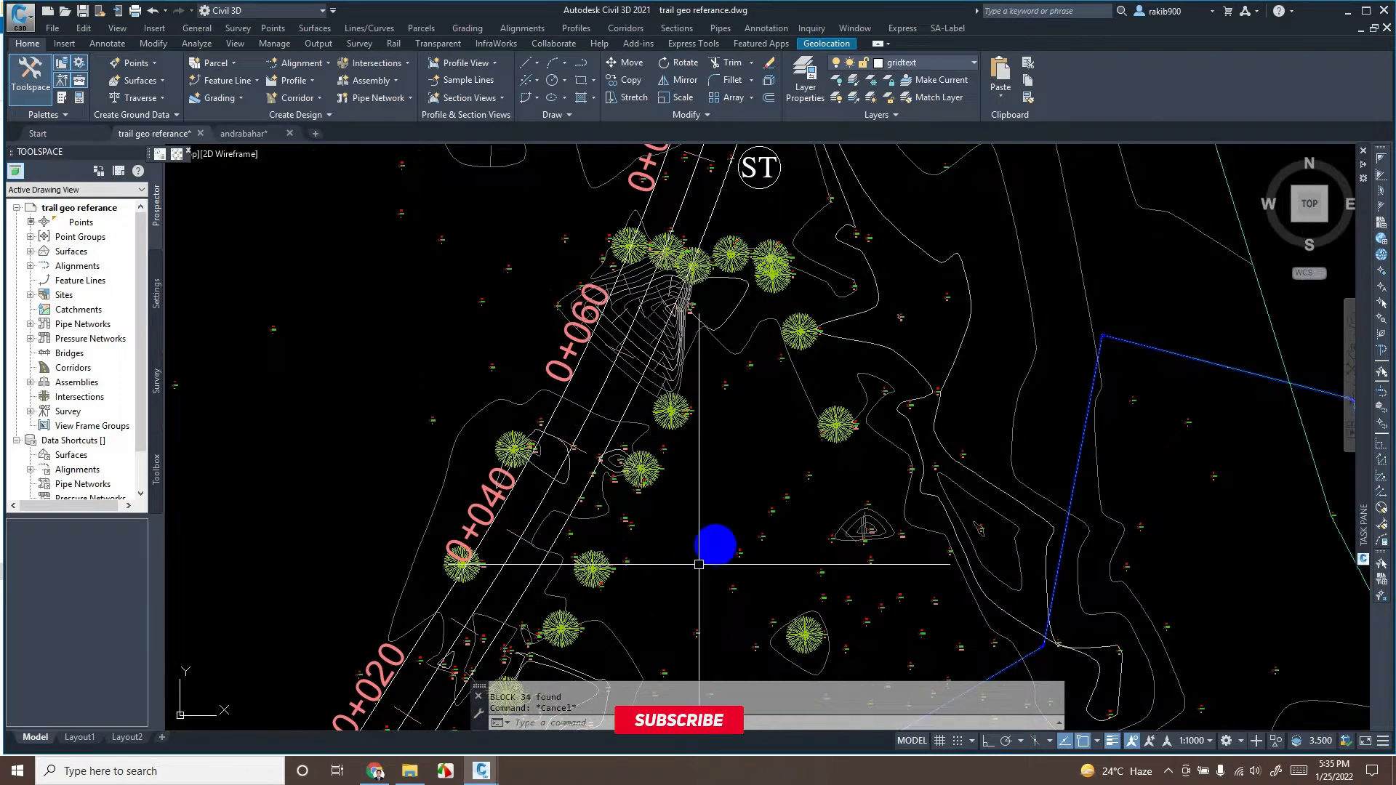
middle_click_drag(717, 544, 711, 451)
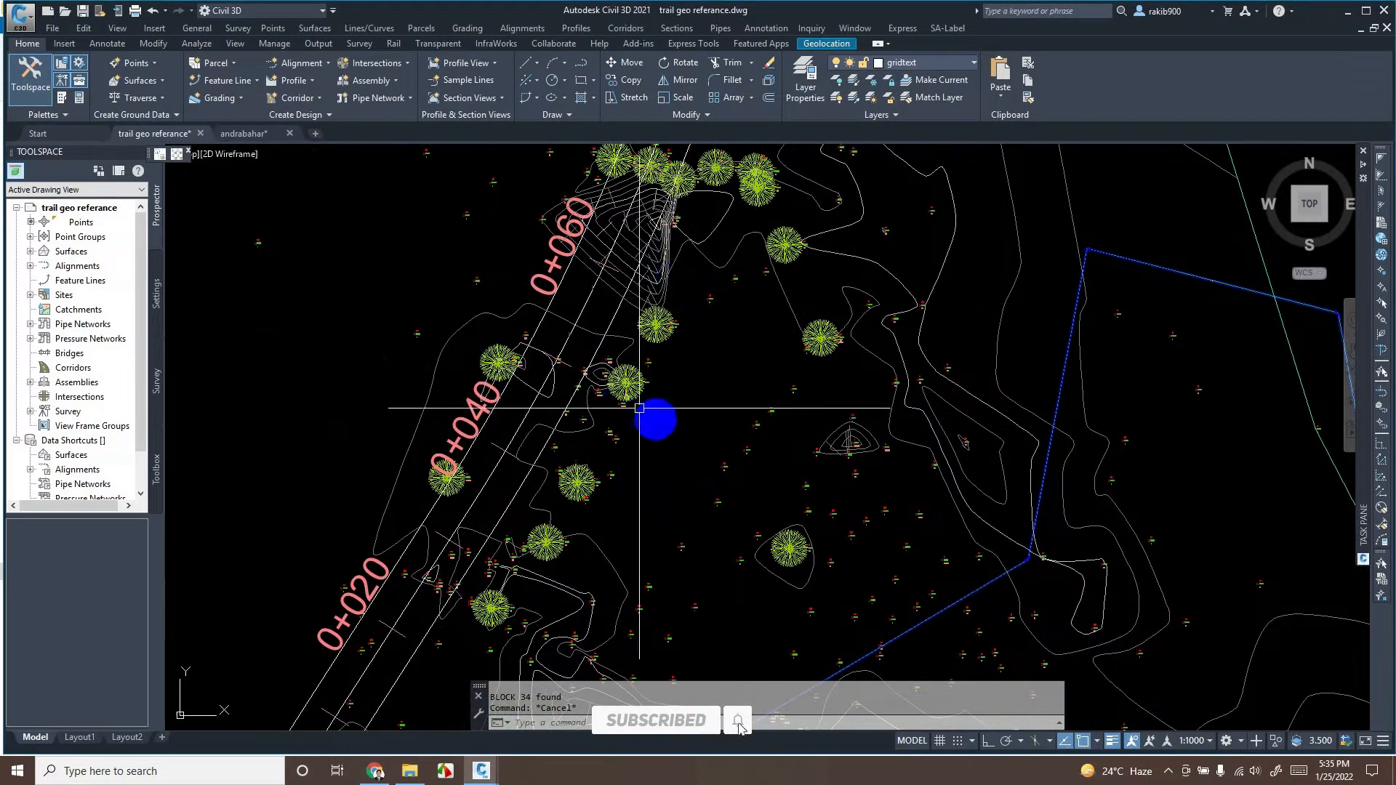
middle_click_drag(656, 419, 580, 420)
mouse_move(580, 419)
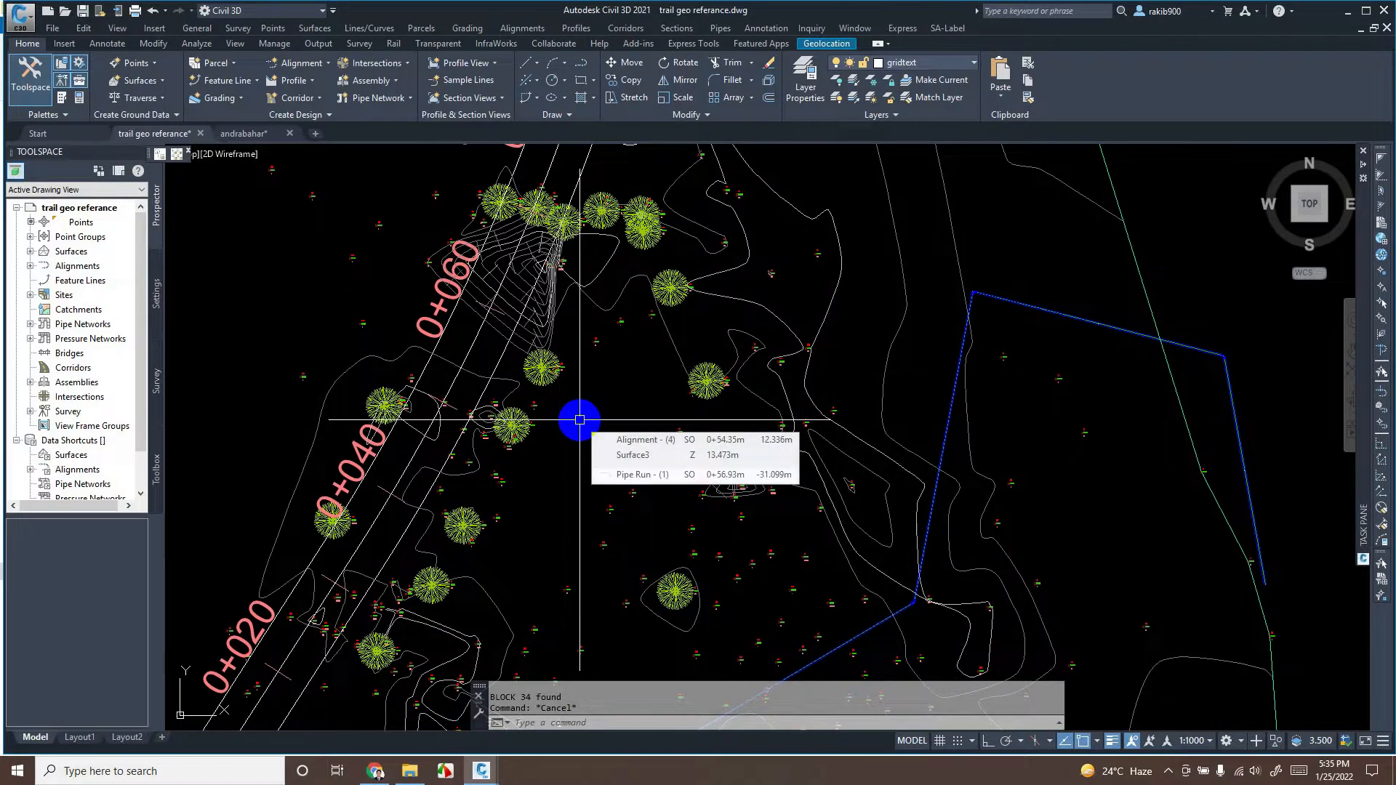
scroll(592, 417, "down", 4)
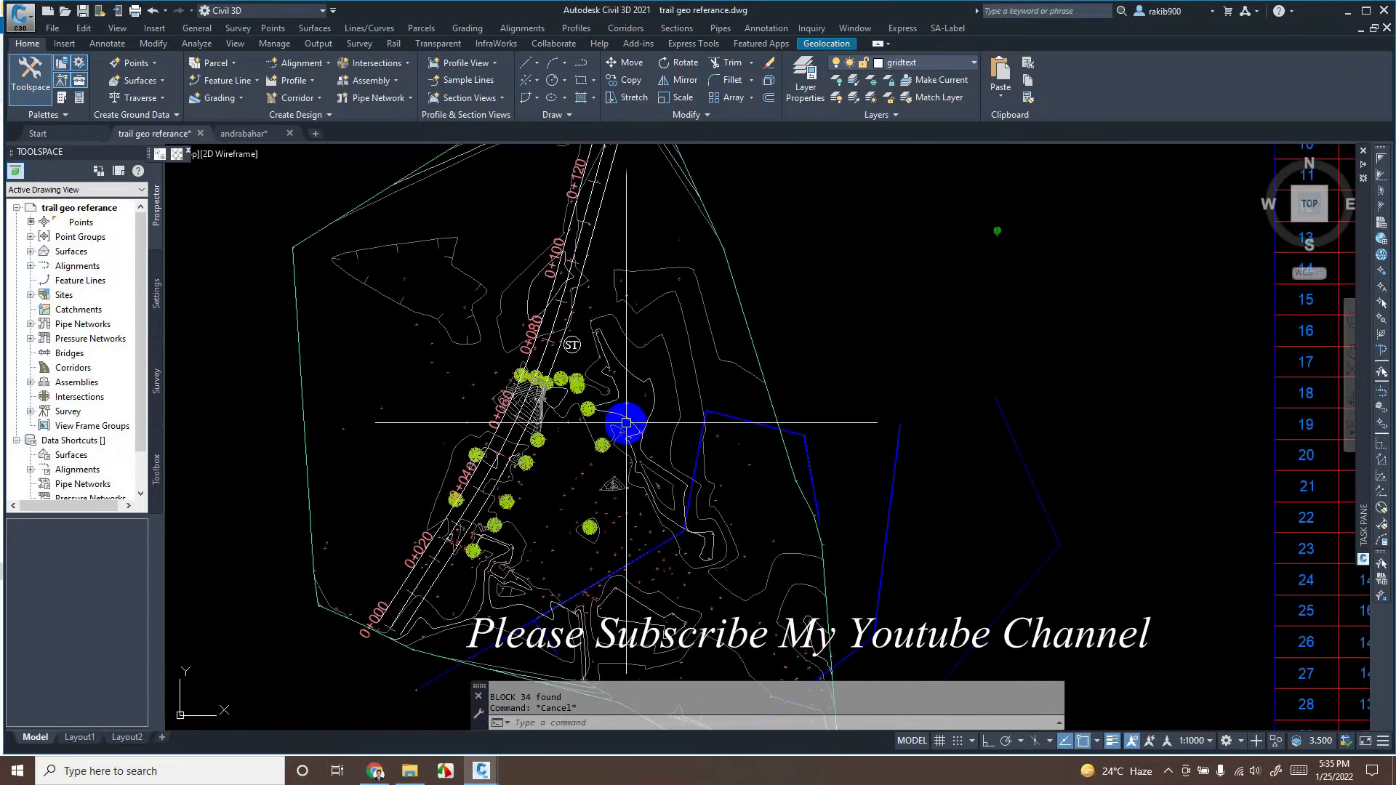
scroll(521, 465, "up", 3)
scroll(743, 359, "down", 1)
scroll(682, 402, "up", 1)
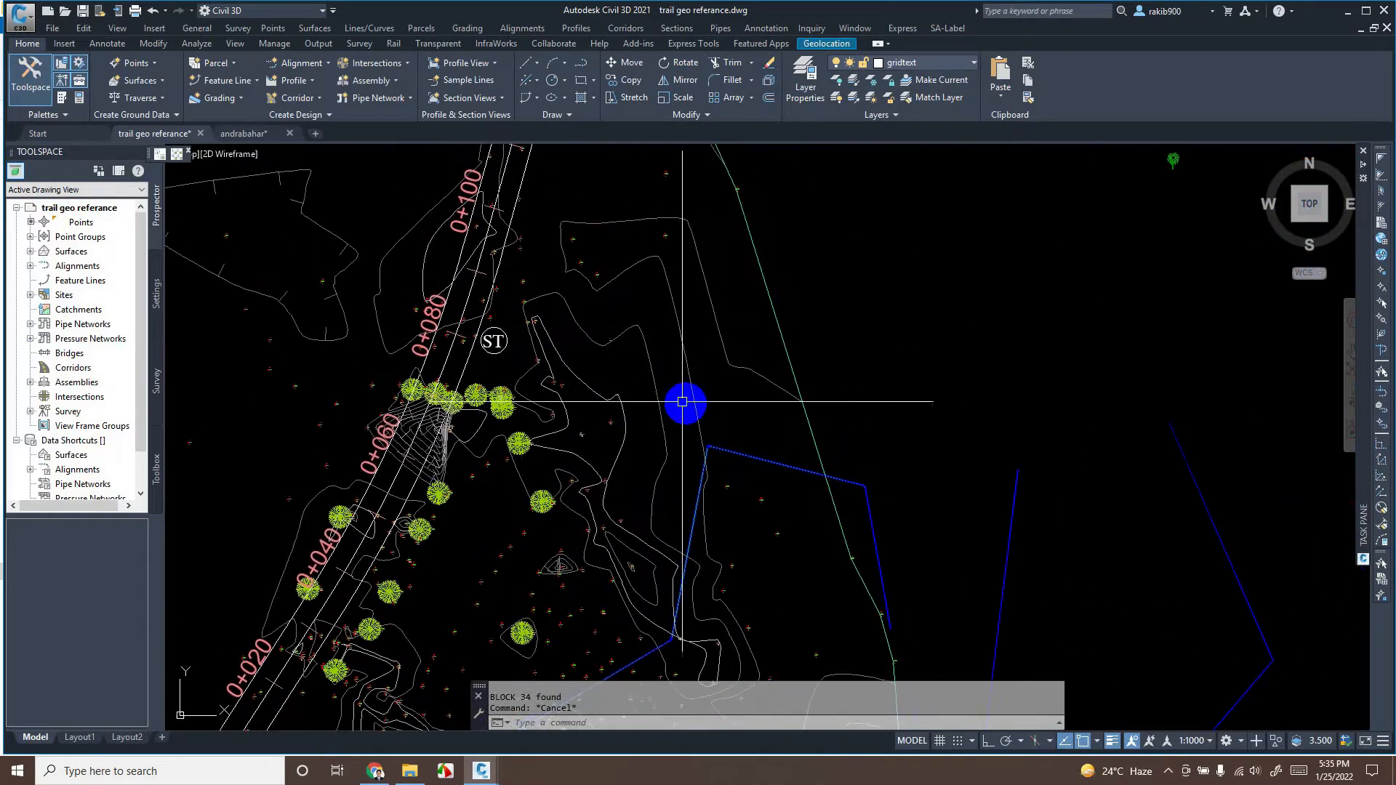
middle_click_drag(536, 499, 636, 455)
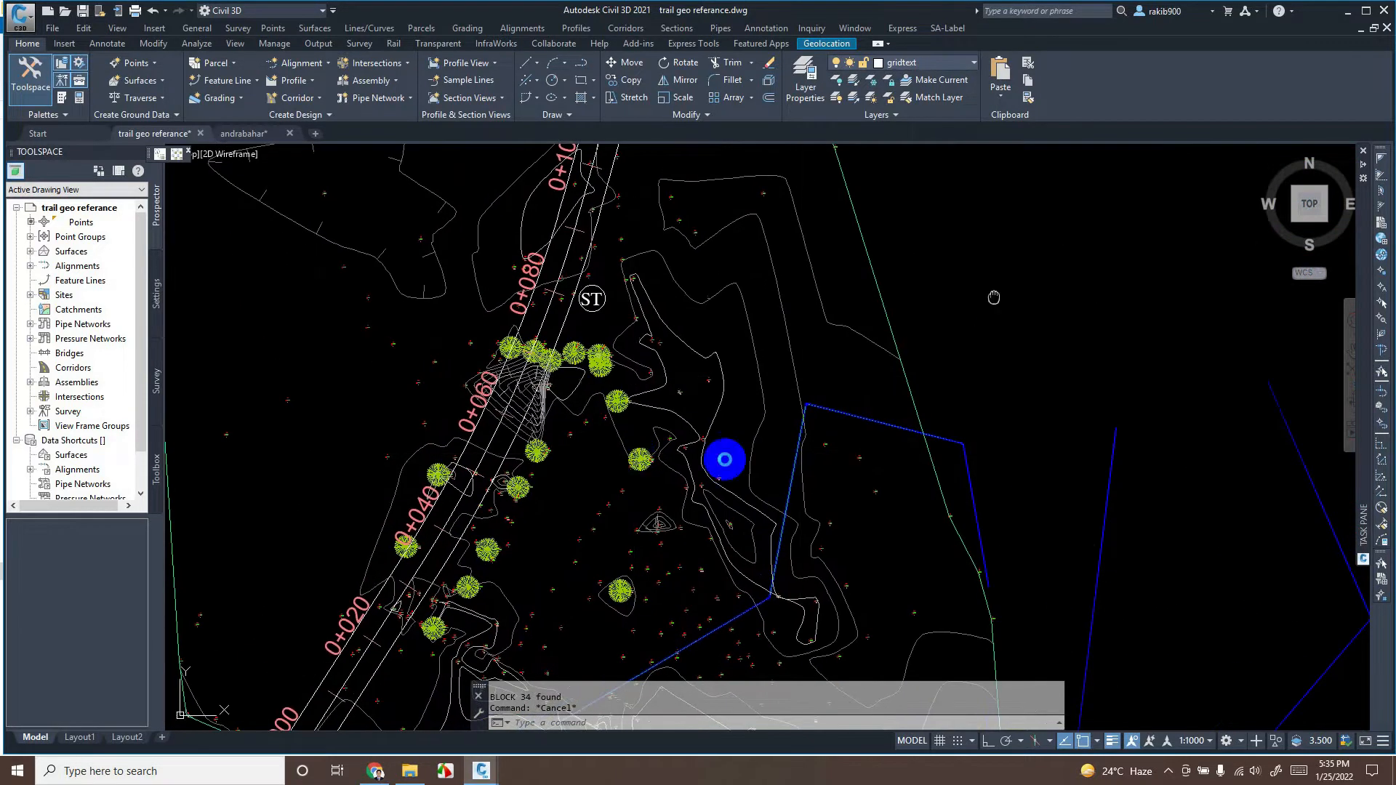
- Define the palm tree linework as a block named TR, with its base point at the foot of the trunk
scroll(833, 368, "up", 10)
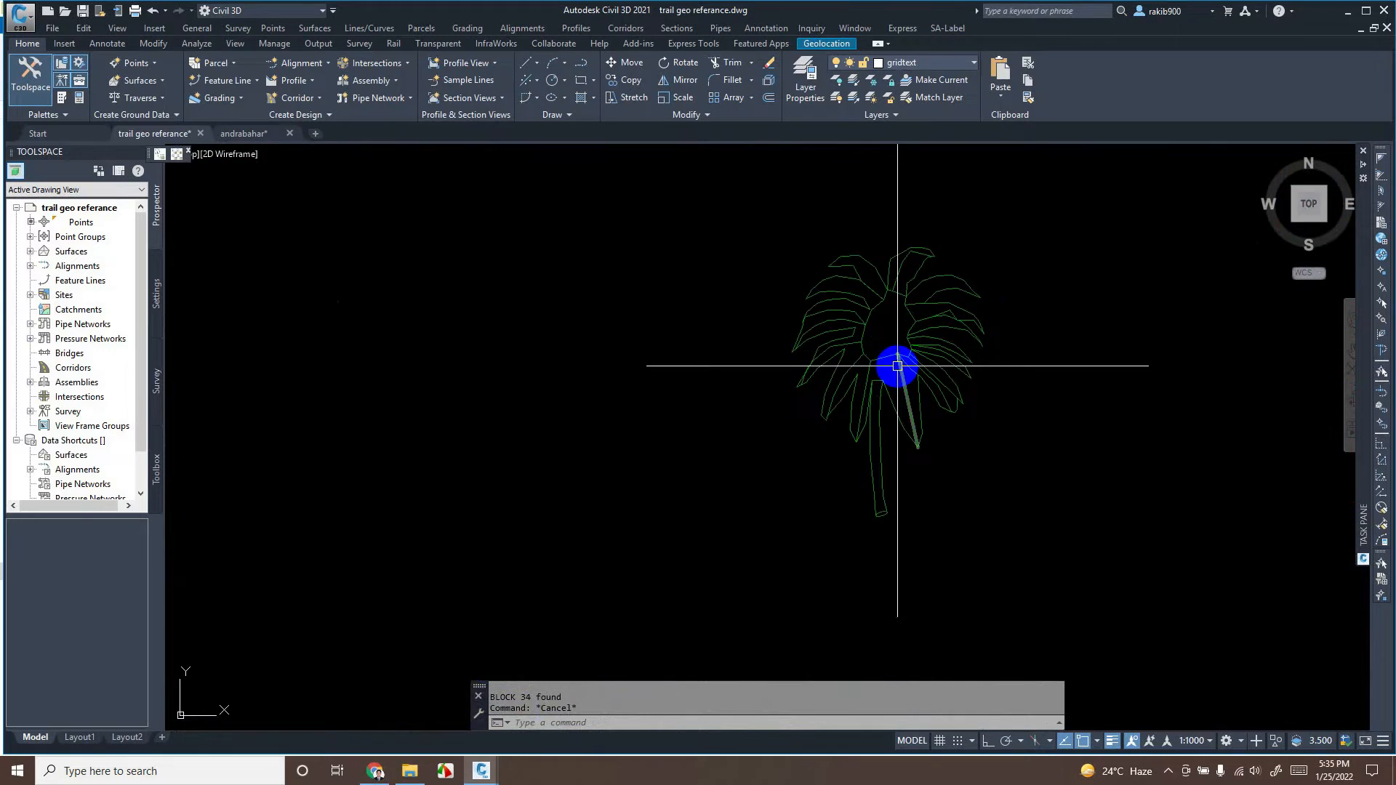
scroll(872, 357, "down", 2)
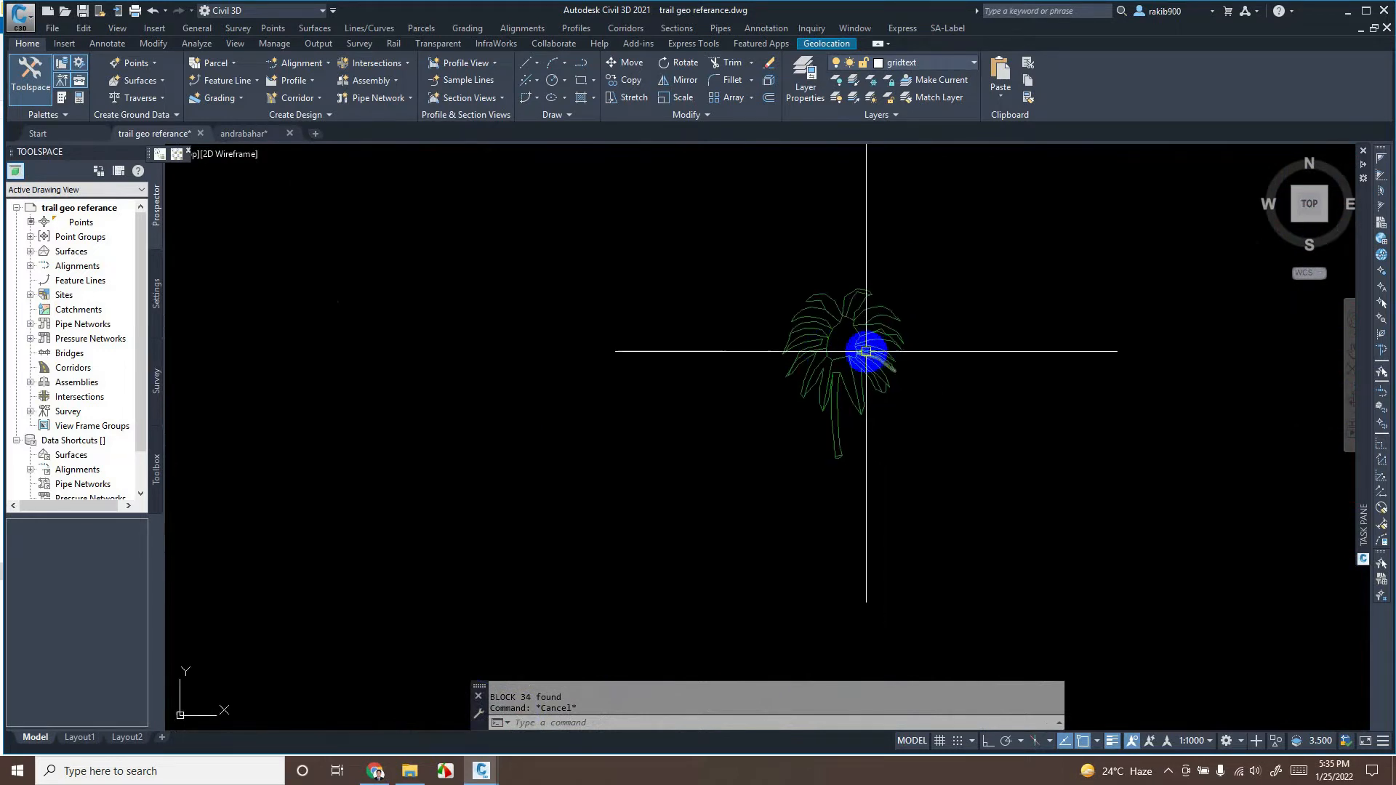
left_click(969, 252)
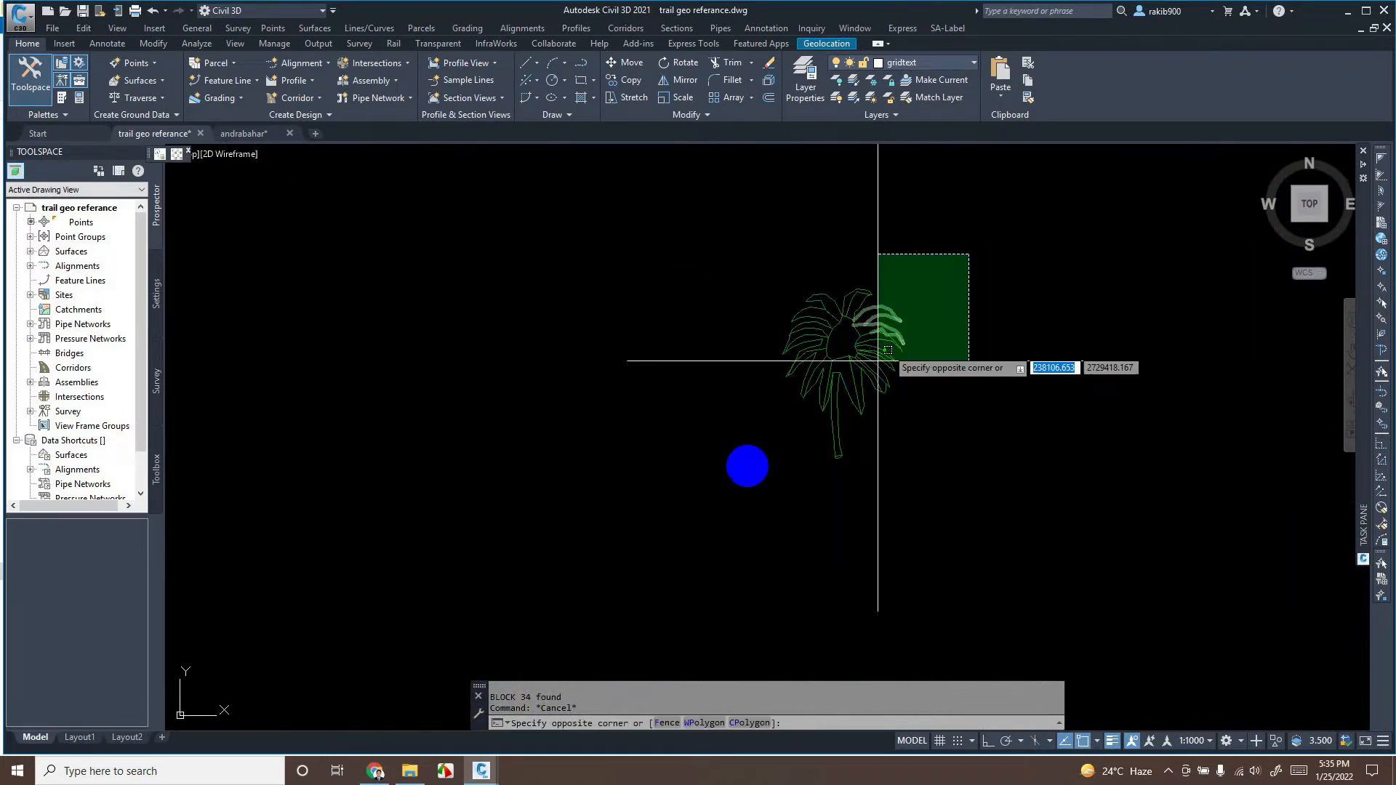
left_click(727, 493)
type("b")
key("Return")
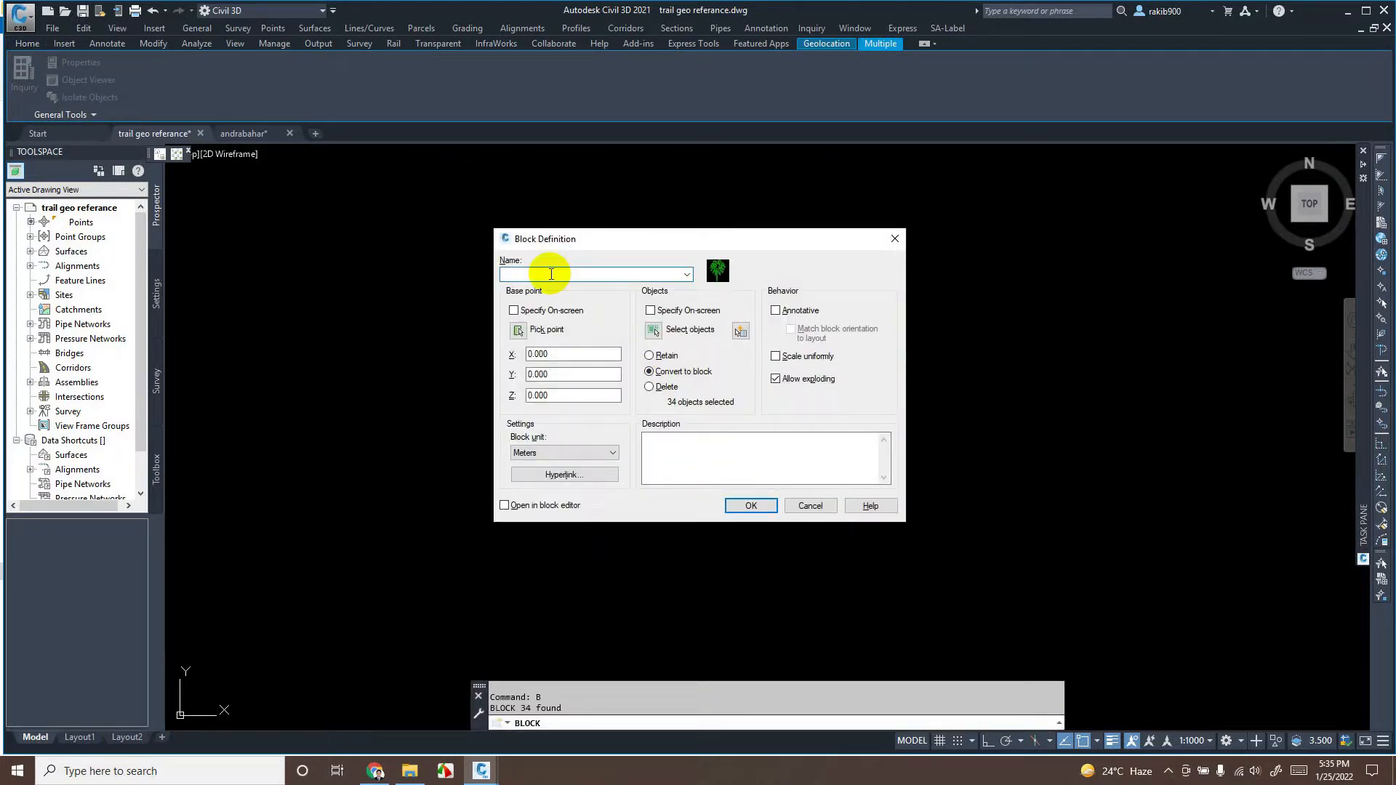
left_click(522, 330)
scroll(821, 454, "up", 5)
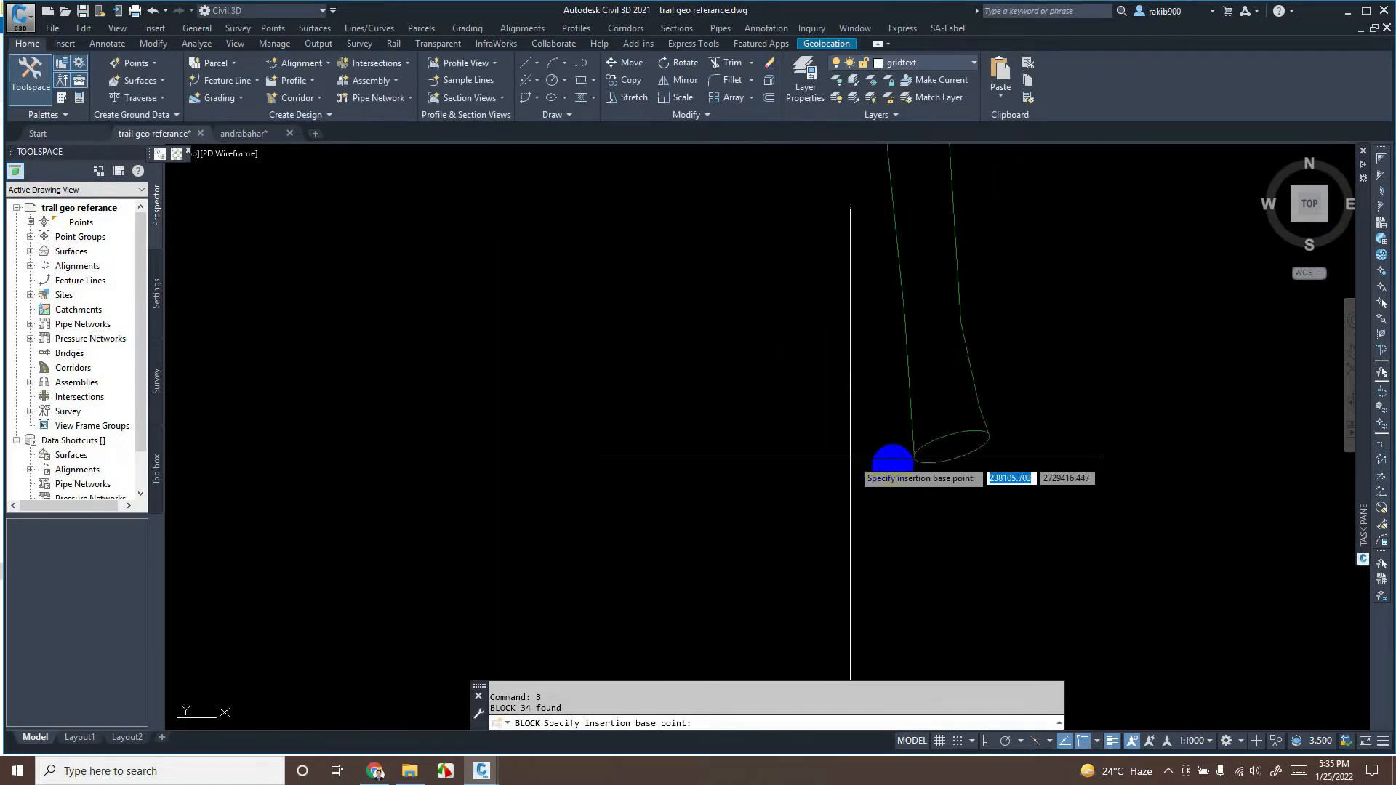
left_click(916, 460)
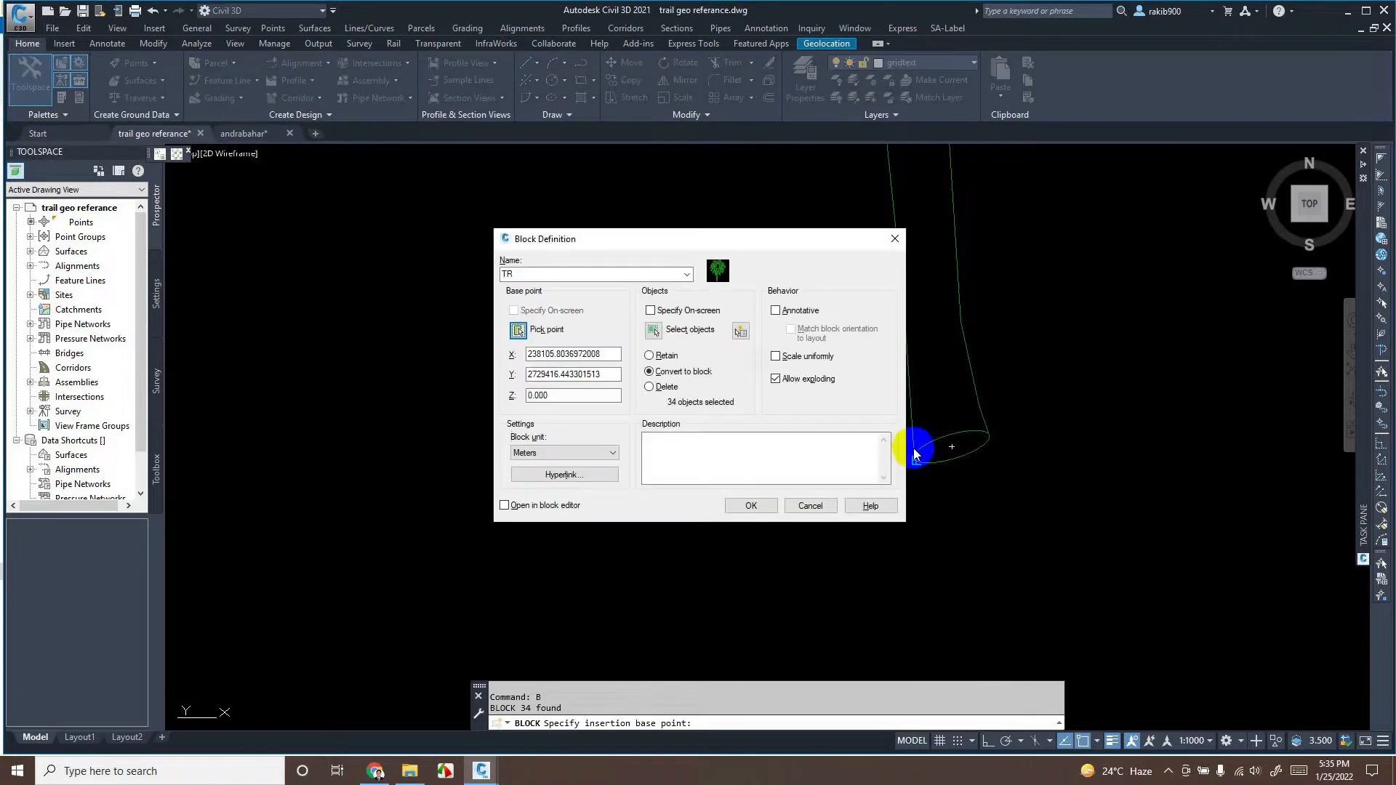
left_click(754, 506)
scroll(911, 465, "down", 4)
middle_click_drag(865, 486, 964, 473)
left_click(1001, 396)
key("Escape")
key("Escape")
- Open the properties of the tree COGO point just east of the road near station 0+040
scroll(1022, 473, "down", 10)
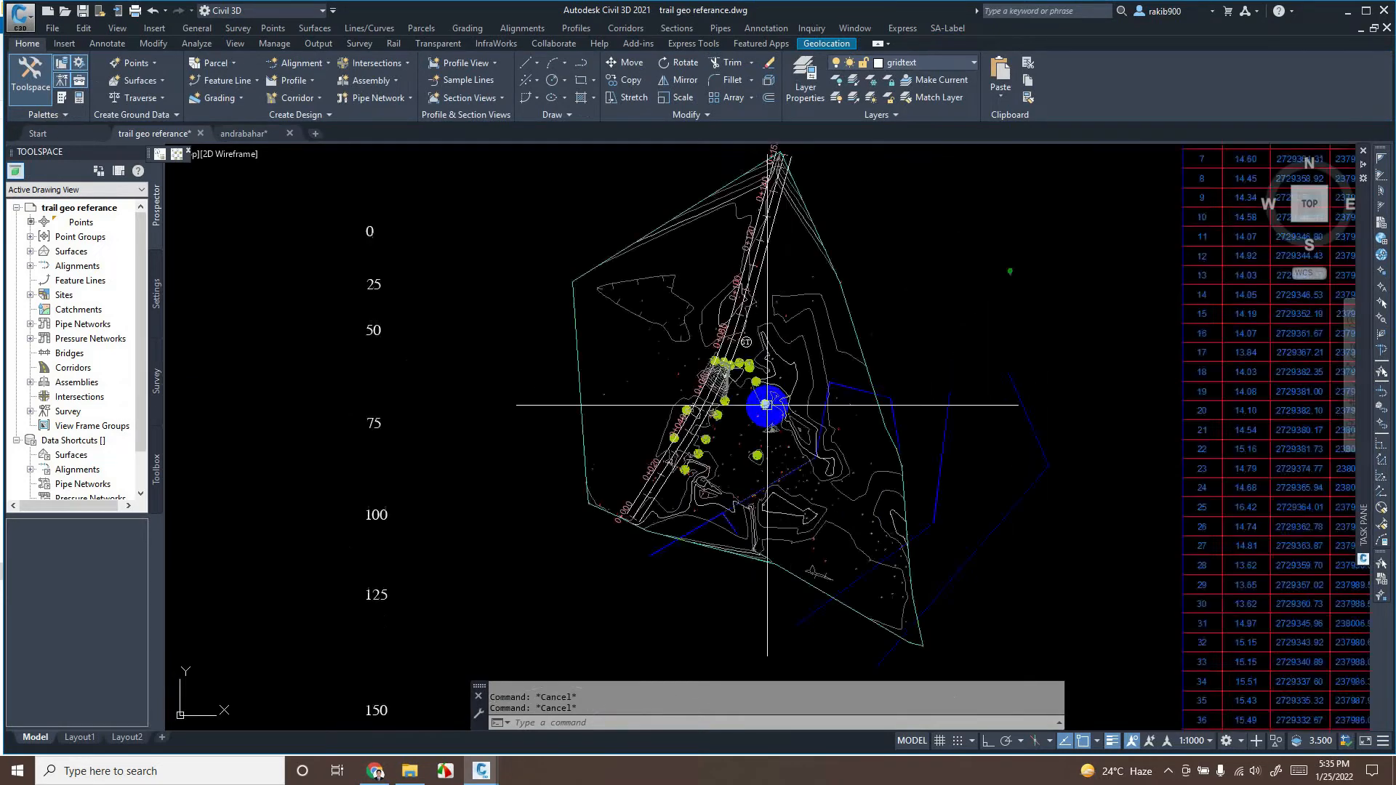
scroll(767, 404, "up", 3)
scroll(757, 358, "up", 3)
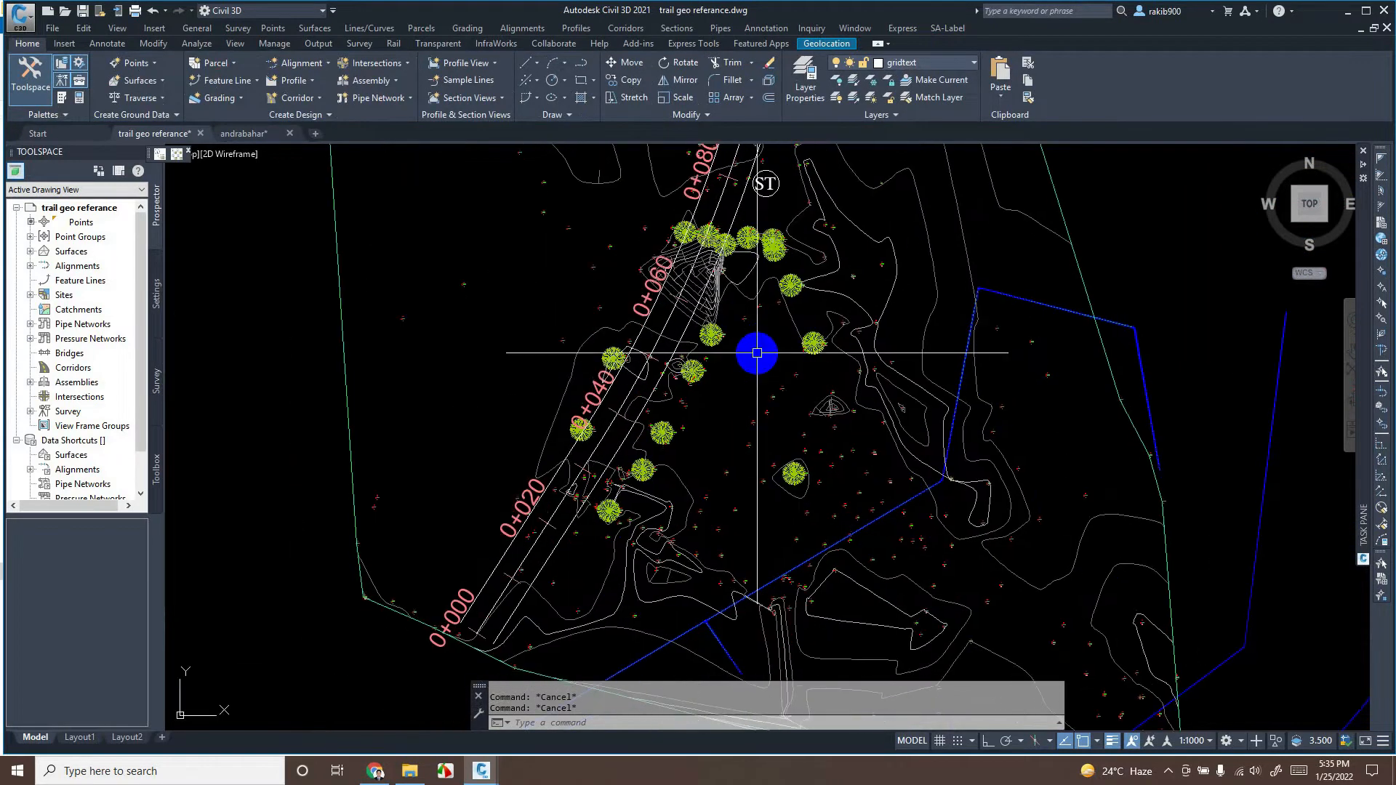
scroll(711, 377, "up", 4)
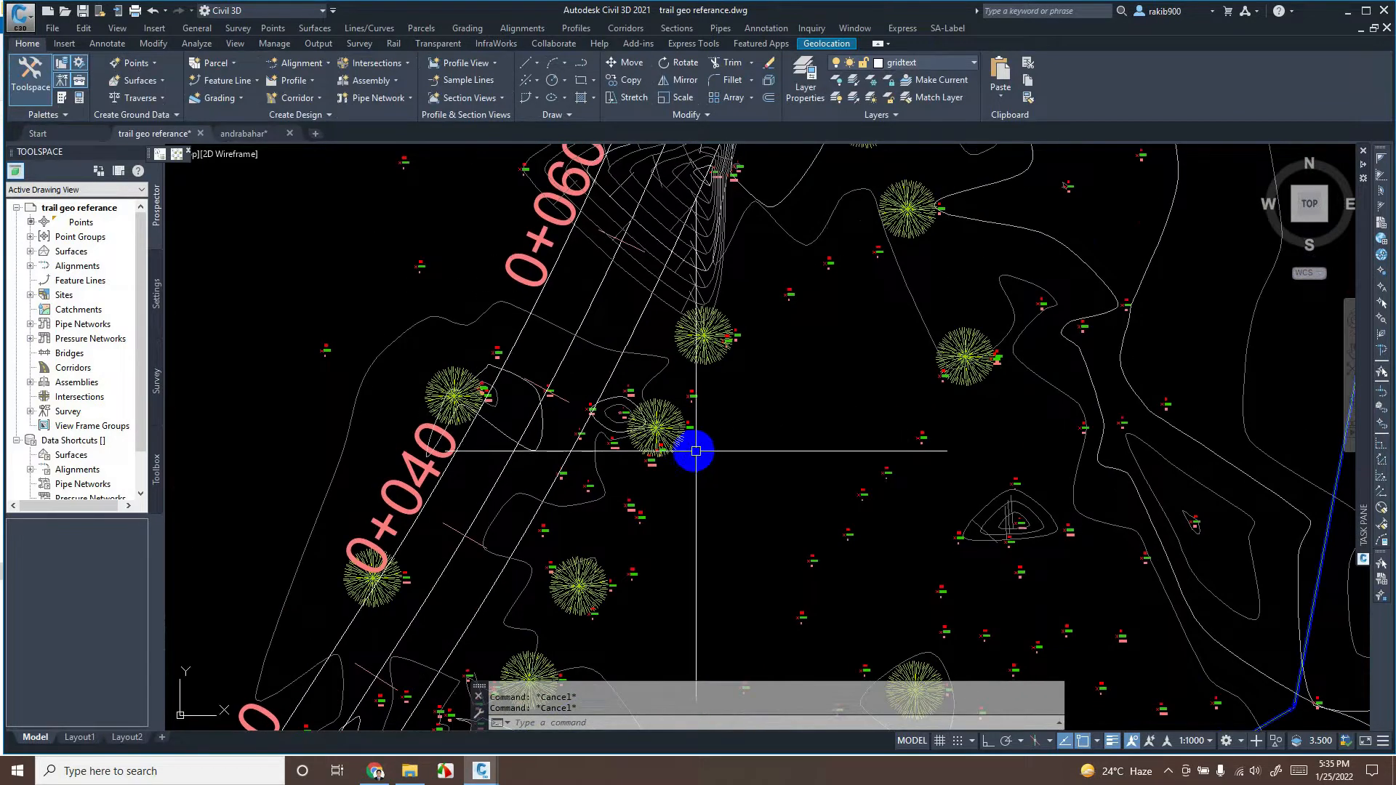
scroll(696, 451, "up", 4)
left_click(681, 394)
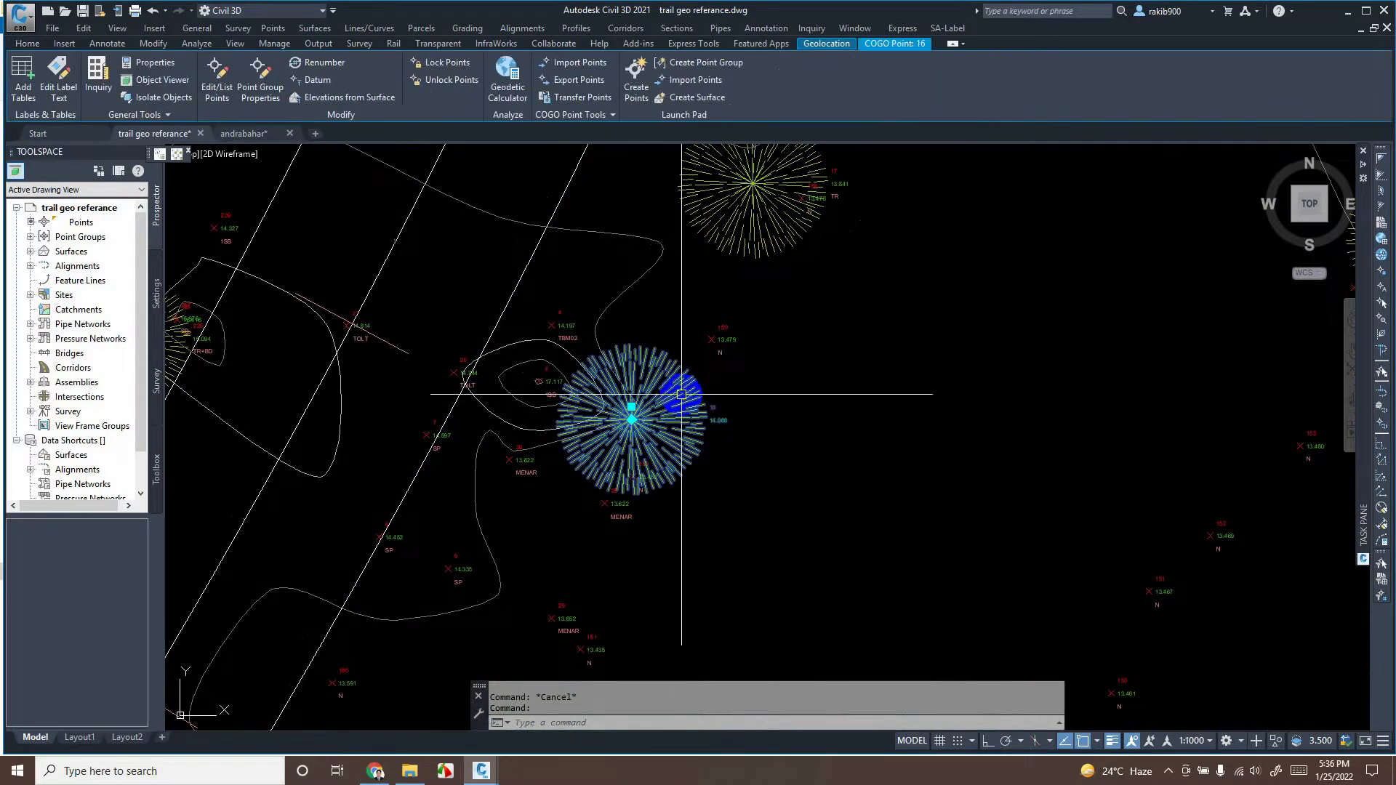
middle_click_drag(664, 426, 737, 397)
right_click(739, 375)
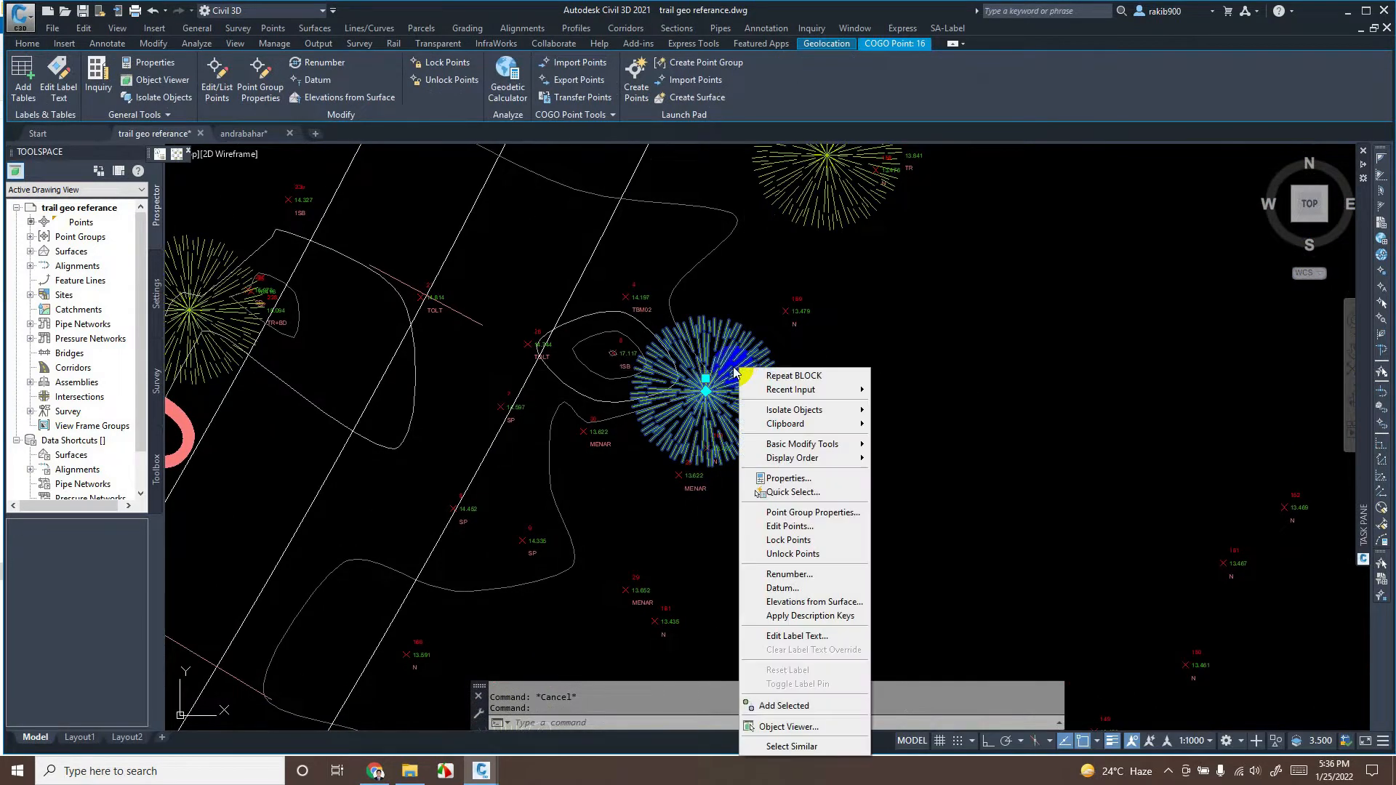
left_click(788, 478)
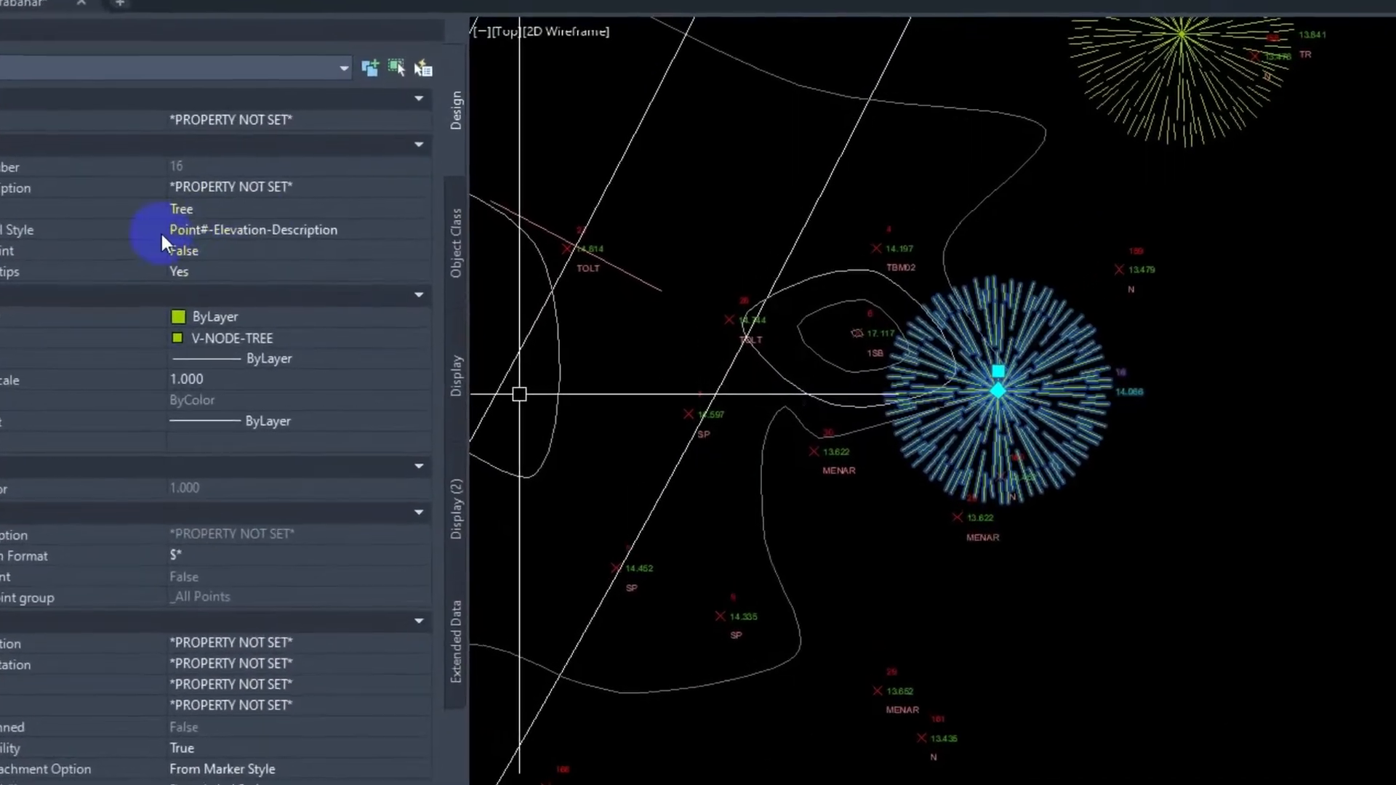
- Open the Tree point style assigned to this point for editing
left_click(235, 225)
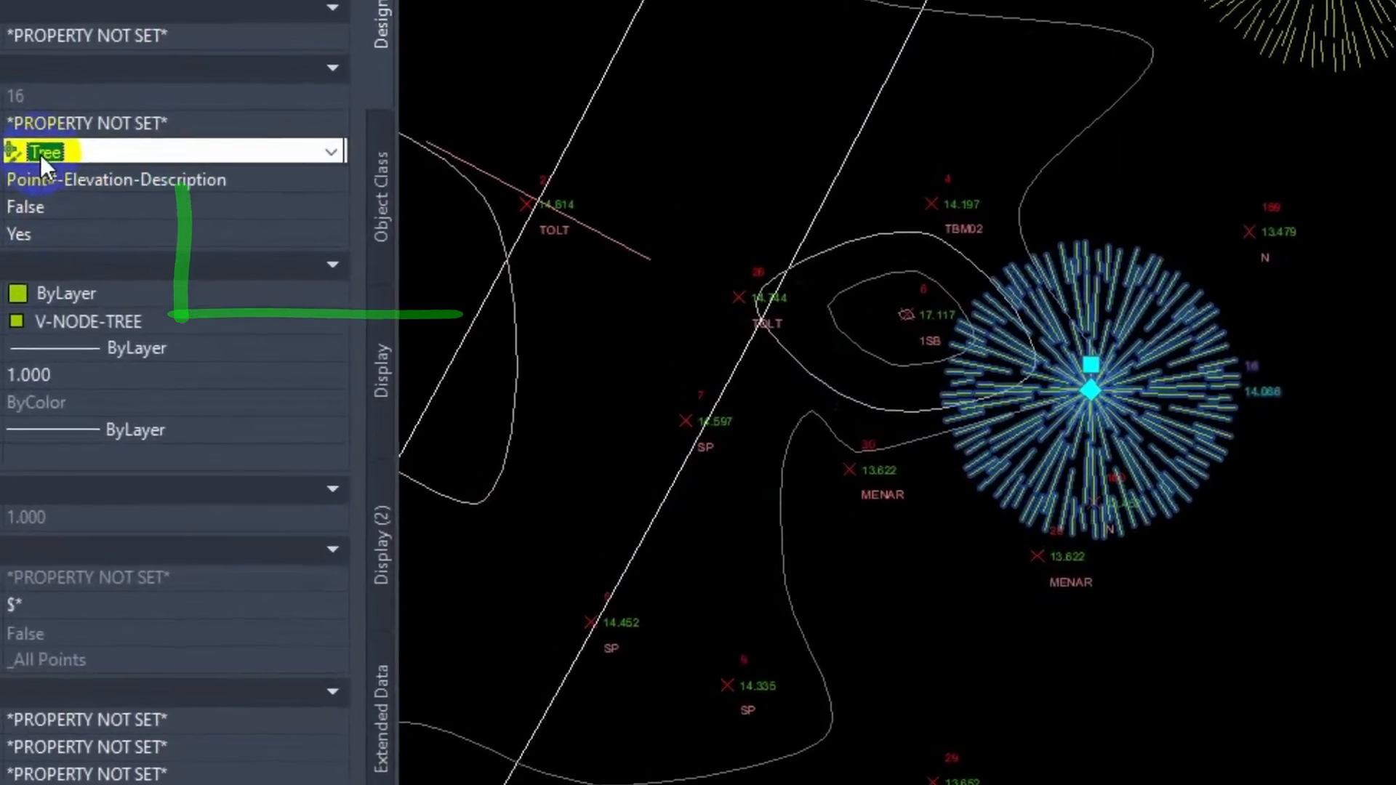
left_click(215, 152)
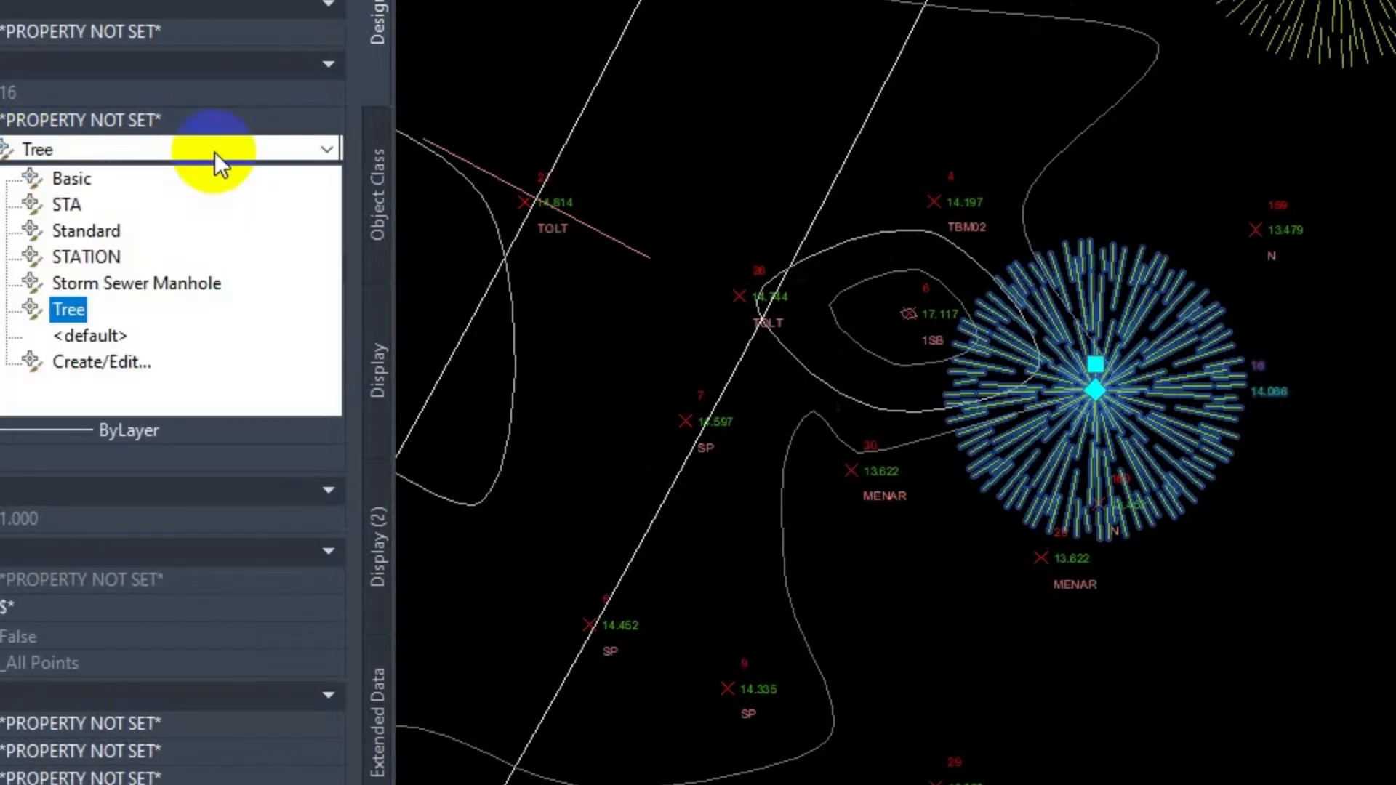
left_click(94, 362)
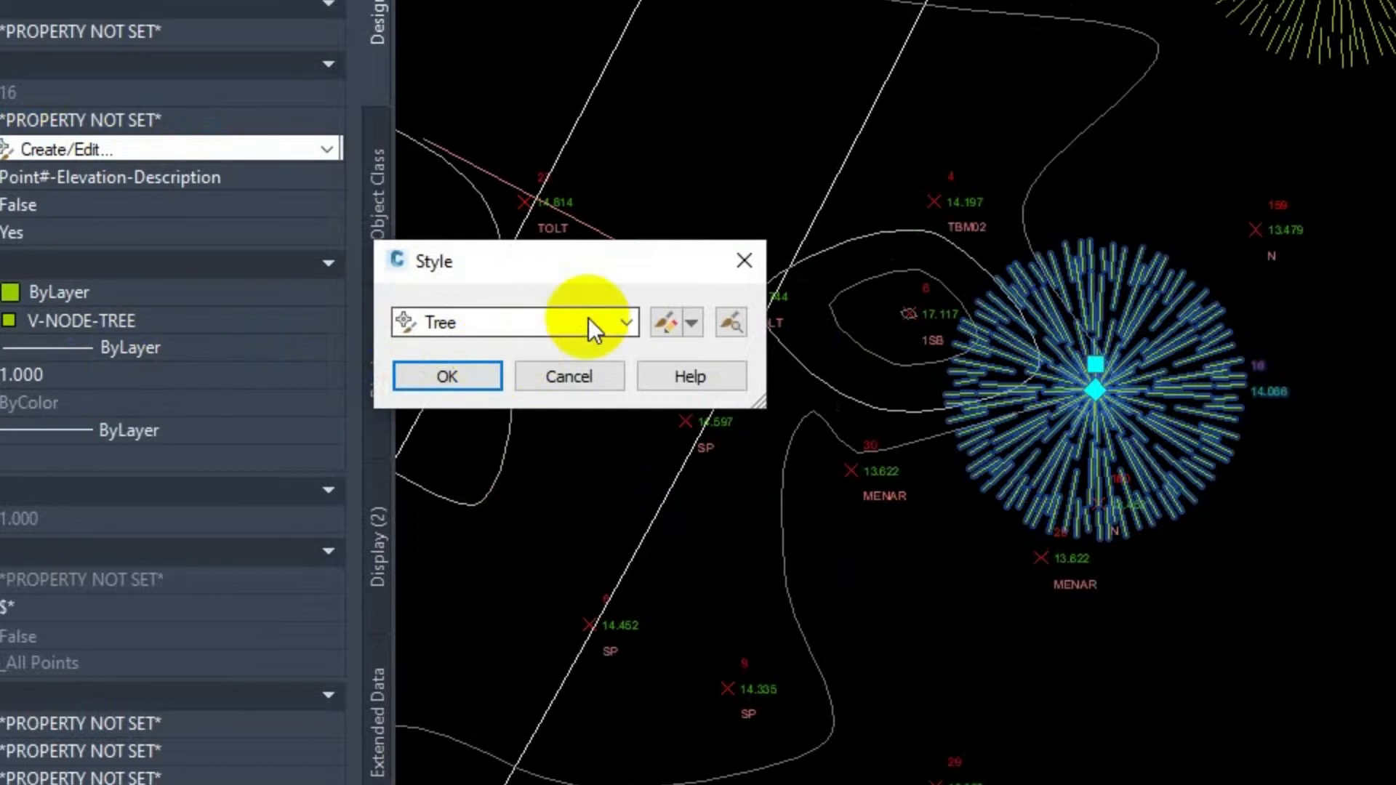
left_click(595, 330)
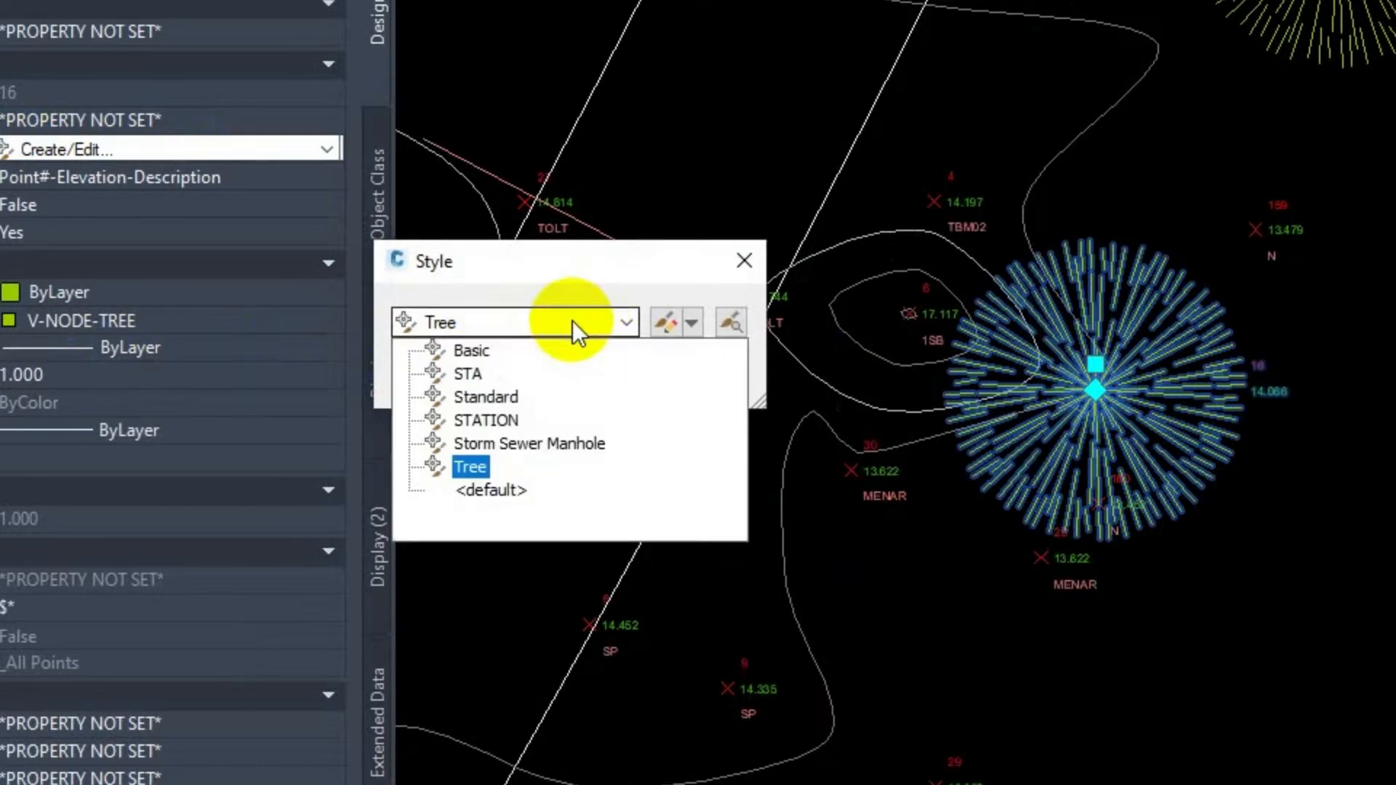
left_click(573, 321)
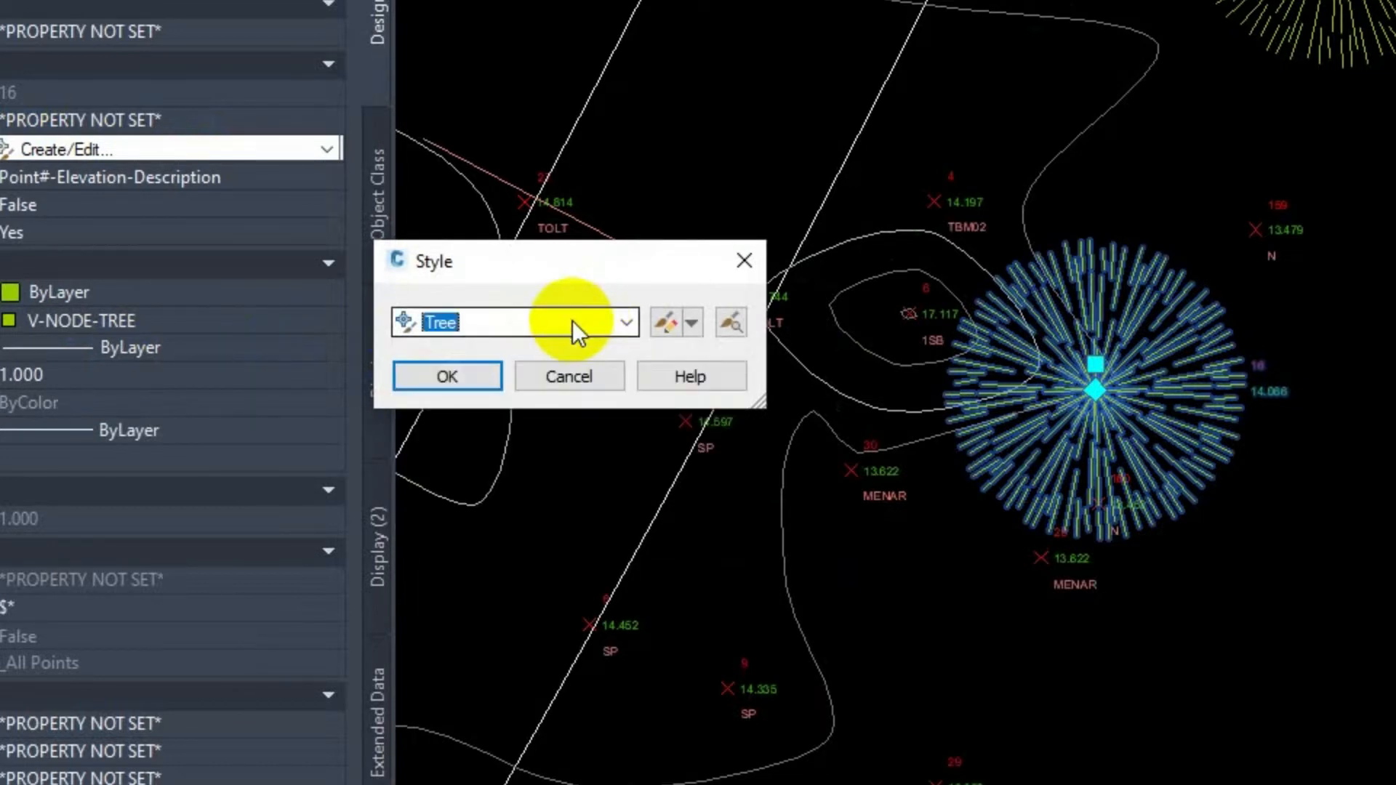
left_click(662, 325)
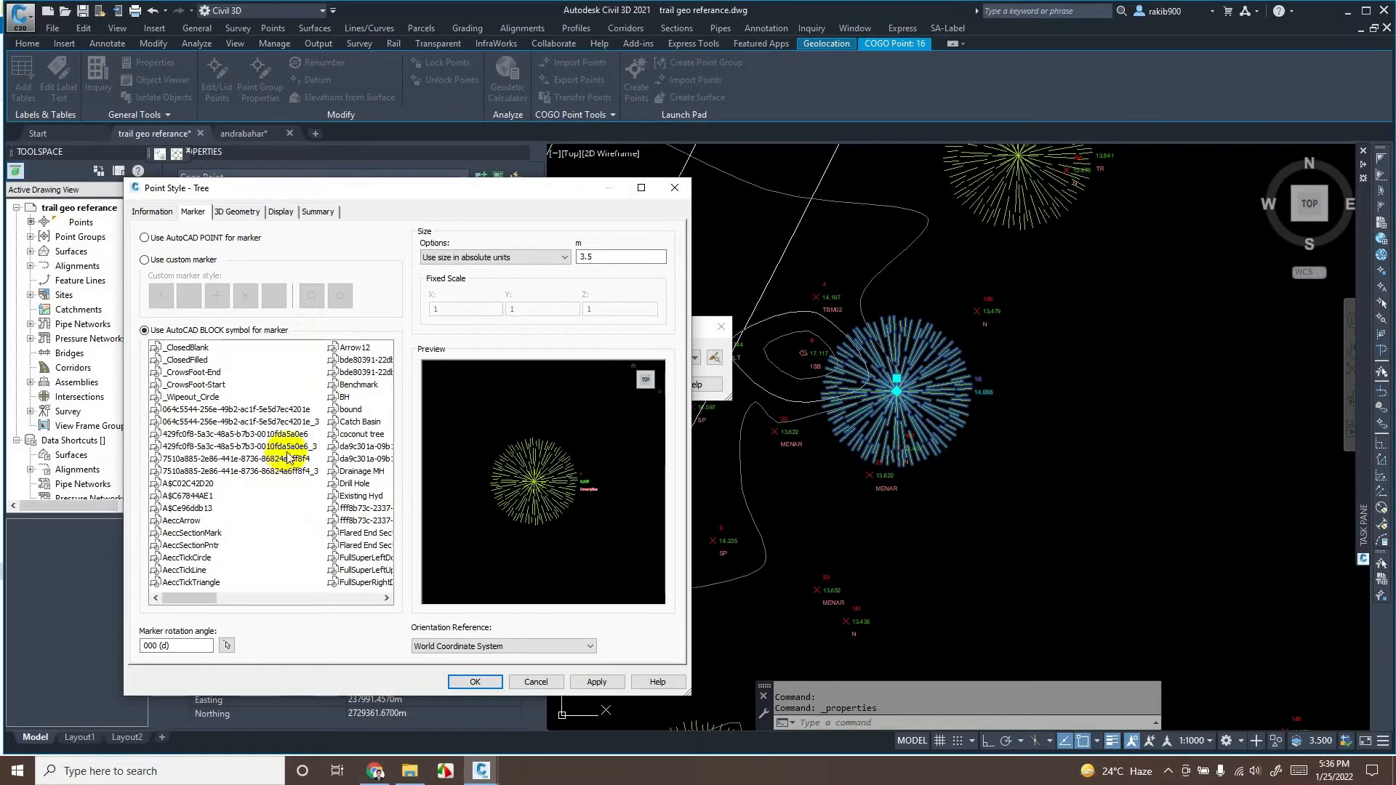
- Set the Tree point style's marker to the TR block symbol and accept the style for the point
left_click(232, 434)
key("t")
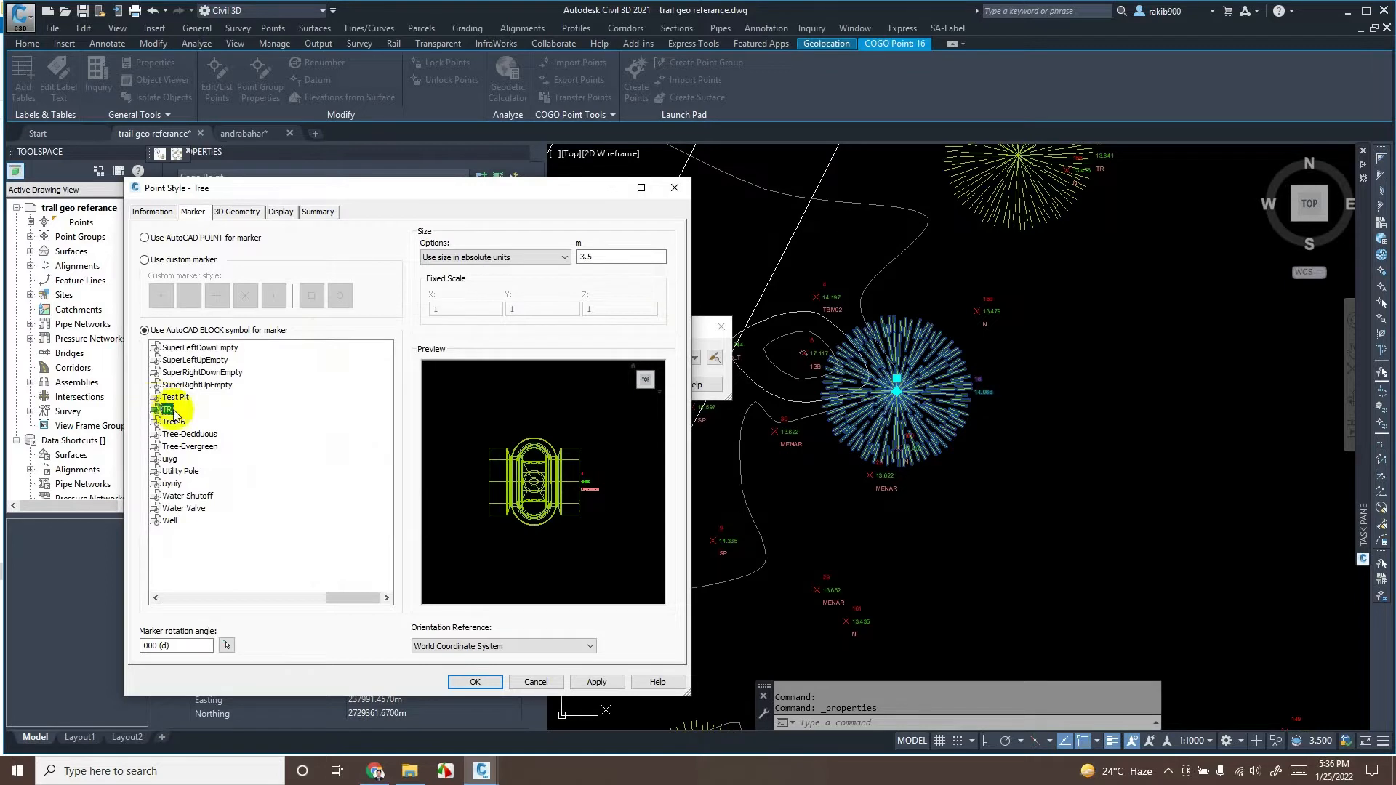
left_click(477, 682)
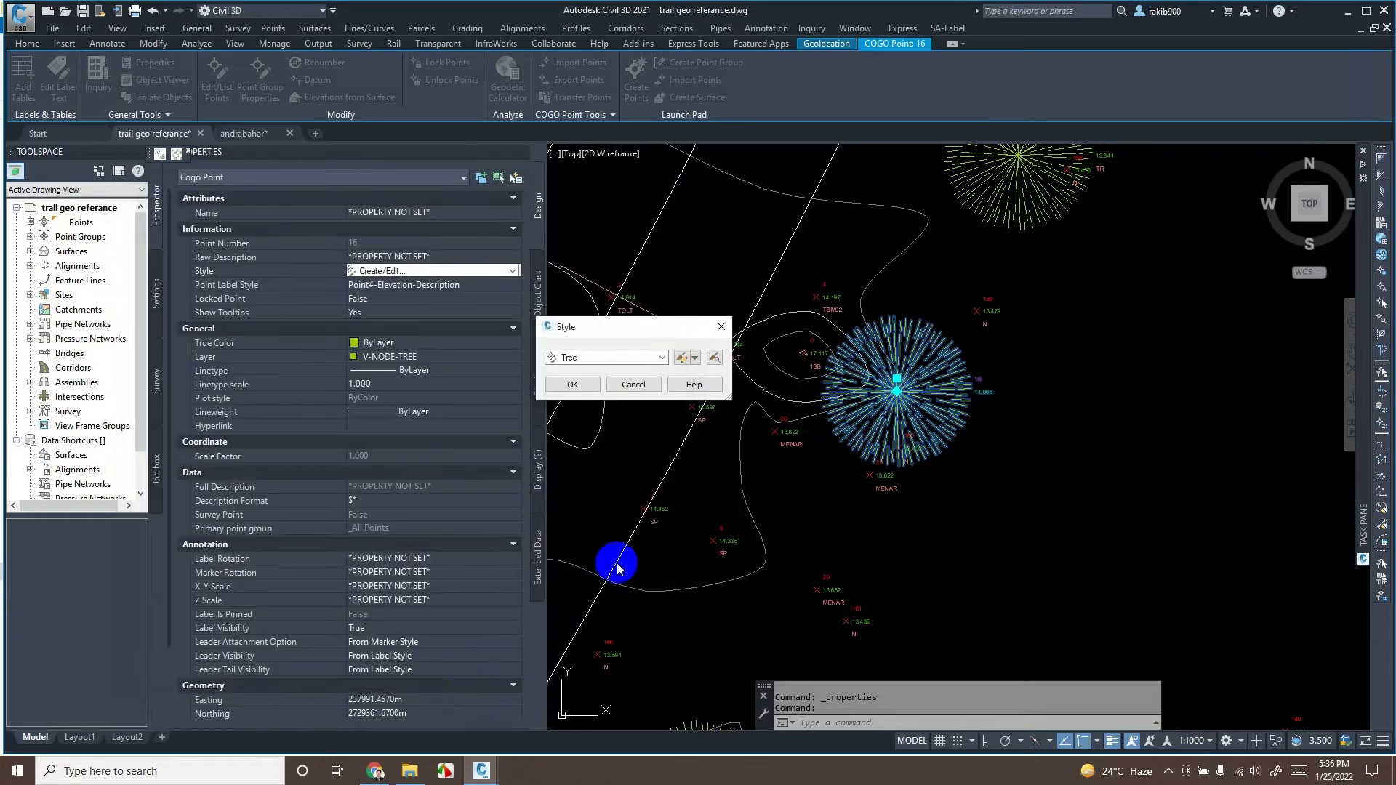
left_click(572, 384)
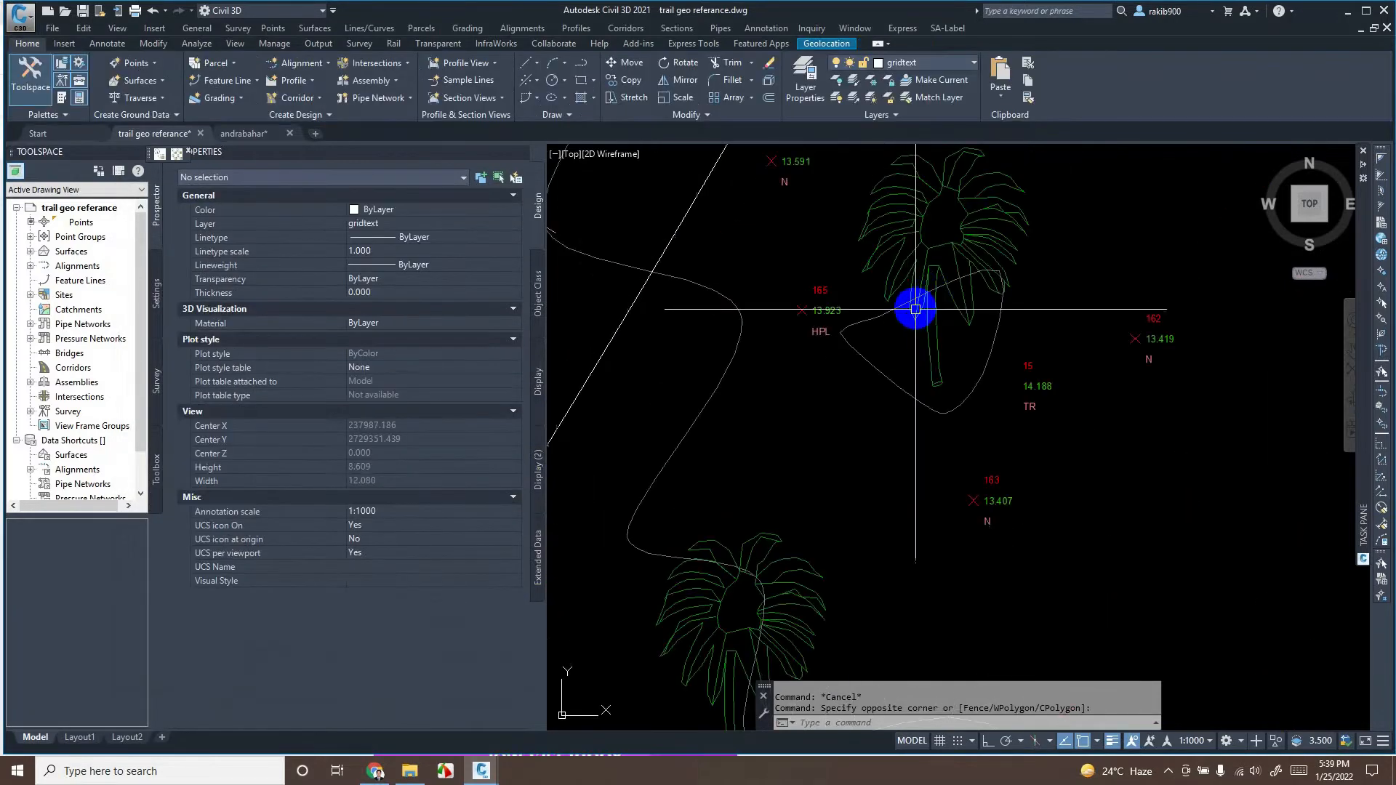
- Inspect the palm symbols at the tree points along the alignment
middle_click_drag(917, 305, 894, 414)
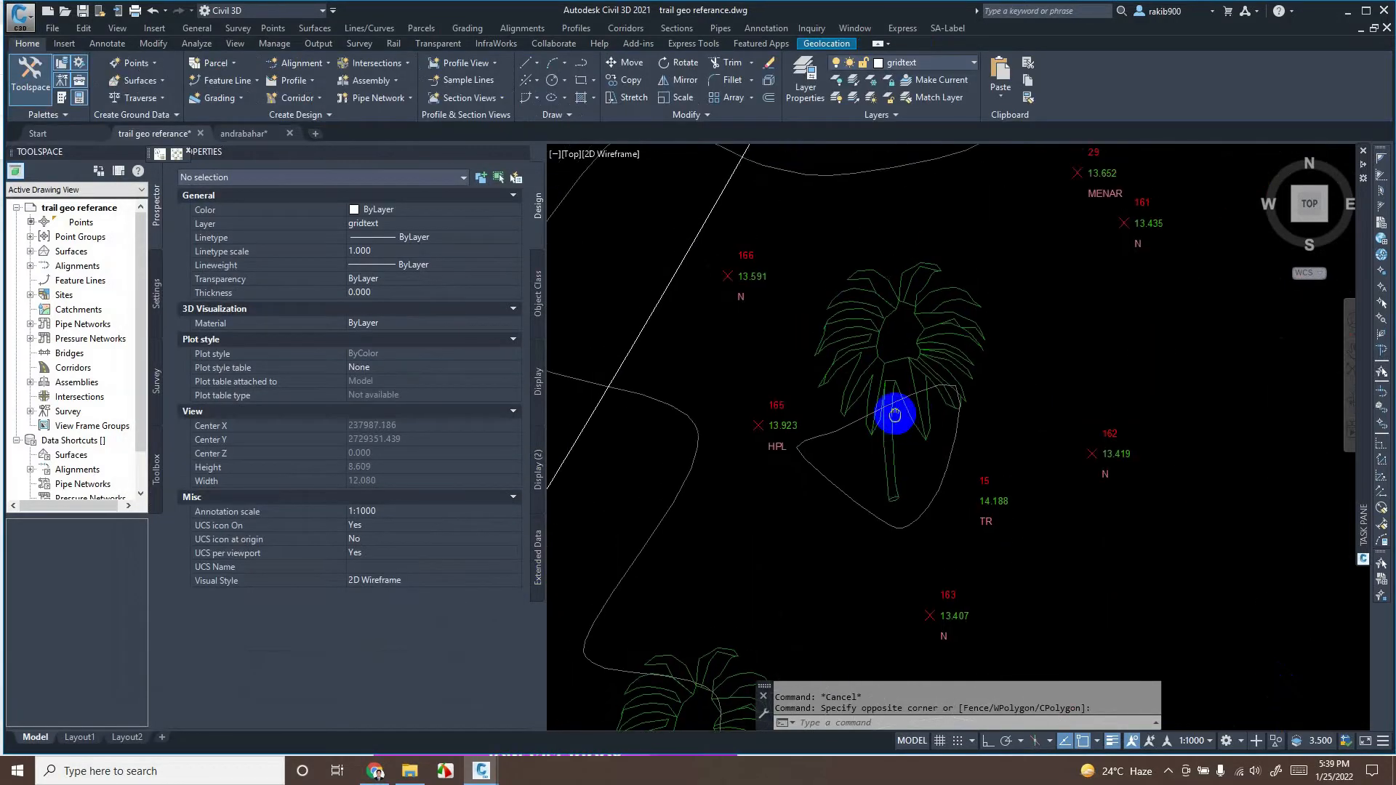
scroll(912, 402, "down", 10)
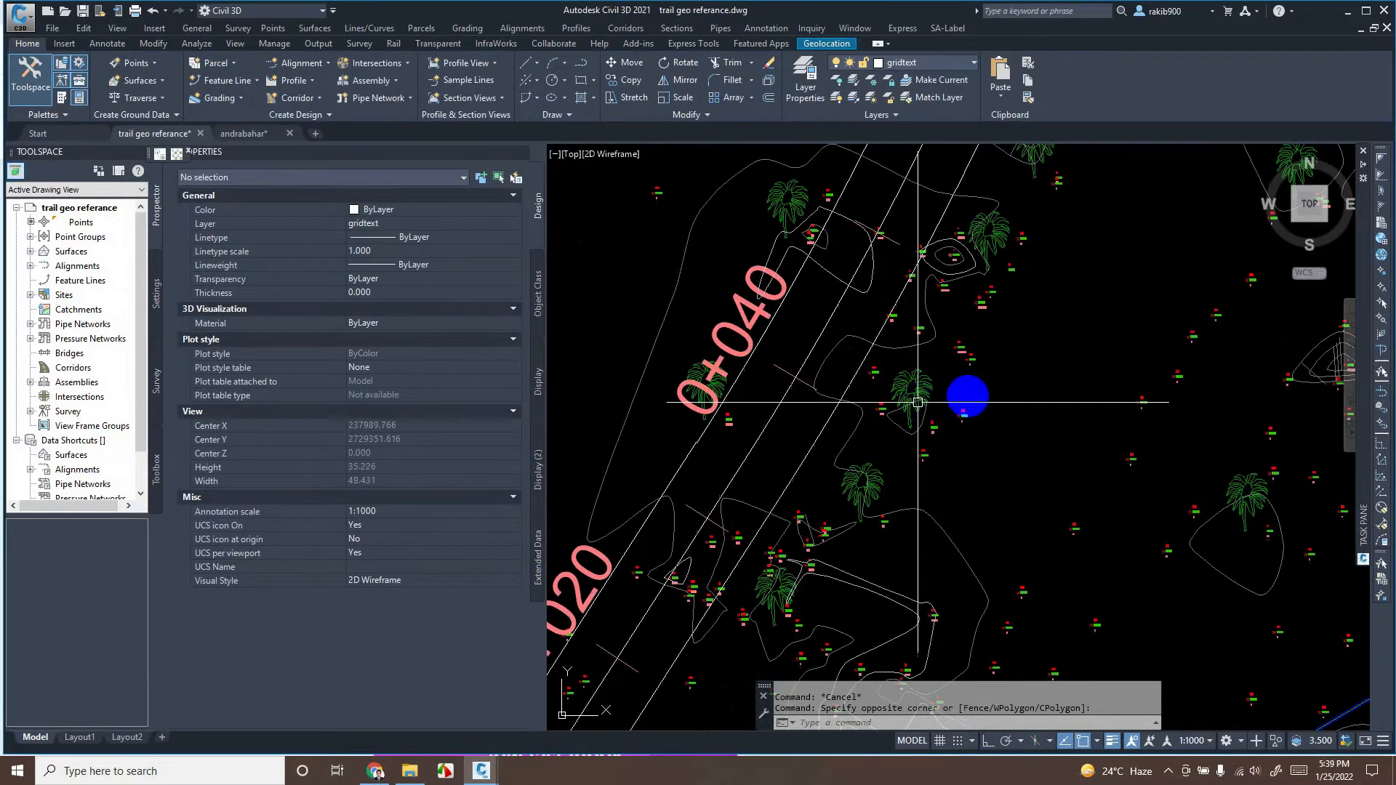
scroll(990, 442, "up", 4)
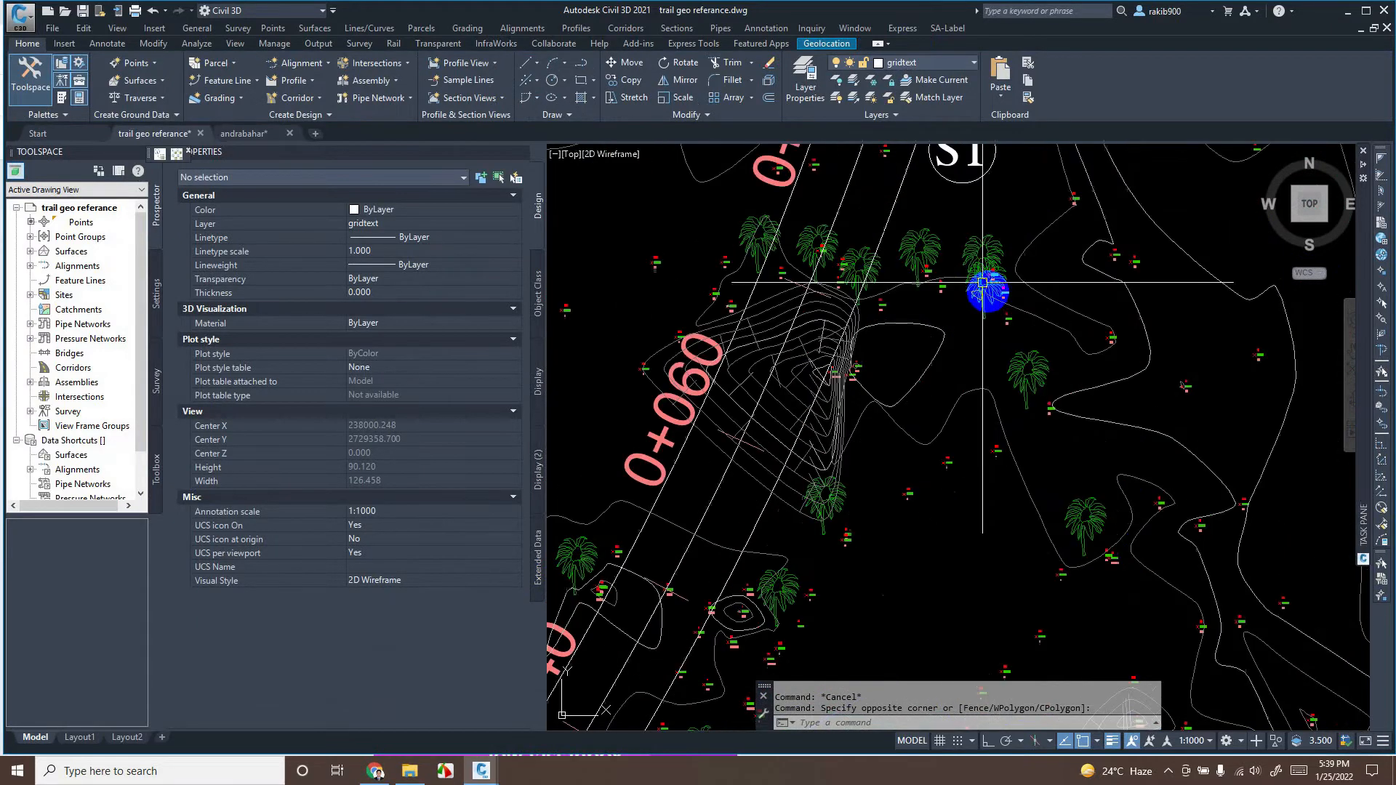
middle_click_drag(1004, 399, 1008, 325)
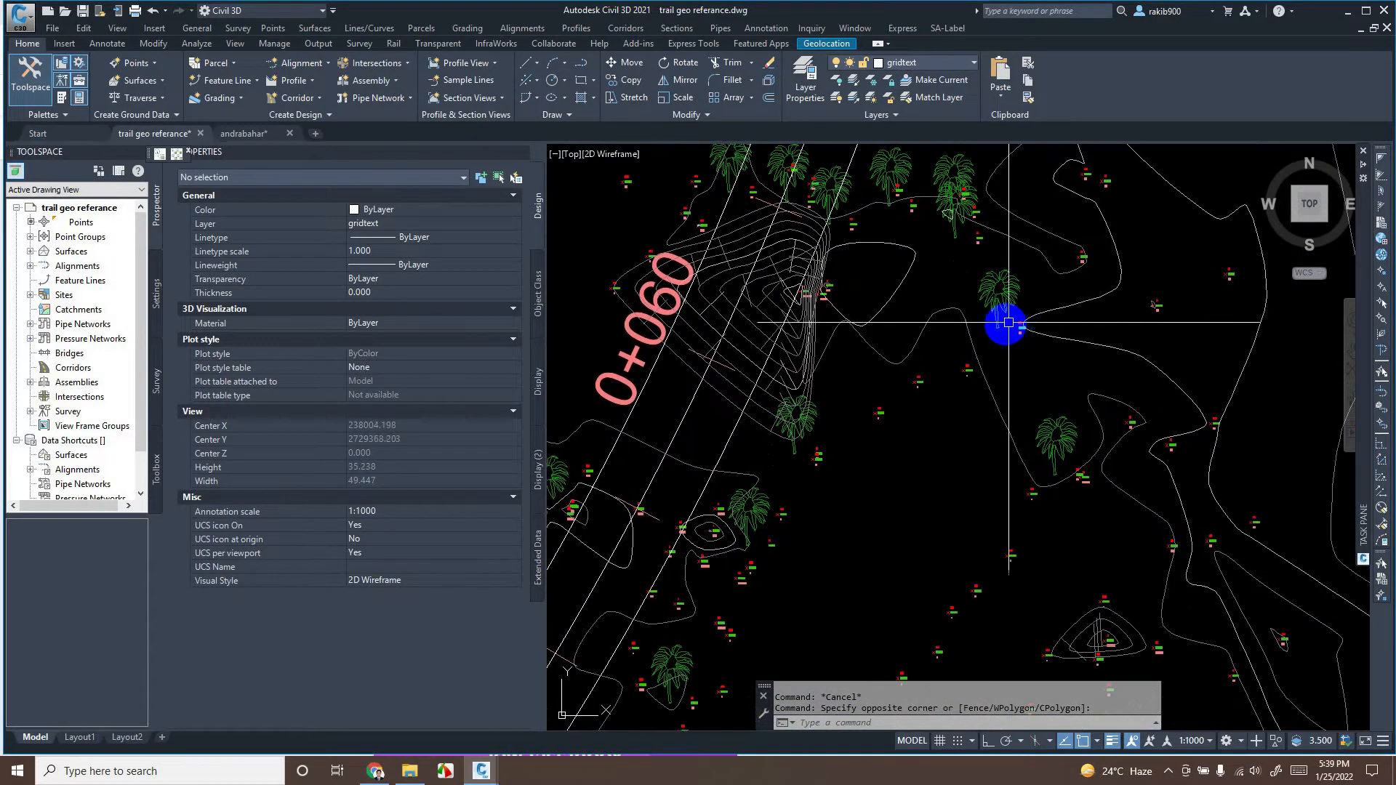
- Select the southern of the two lone tree points east of station 0+060 and start editing its assigned Tree style
scroll(1005, 327, "up", 4)
scroll(1006, 327, "down", 4)
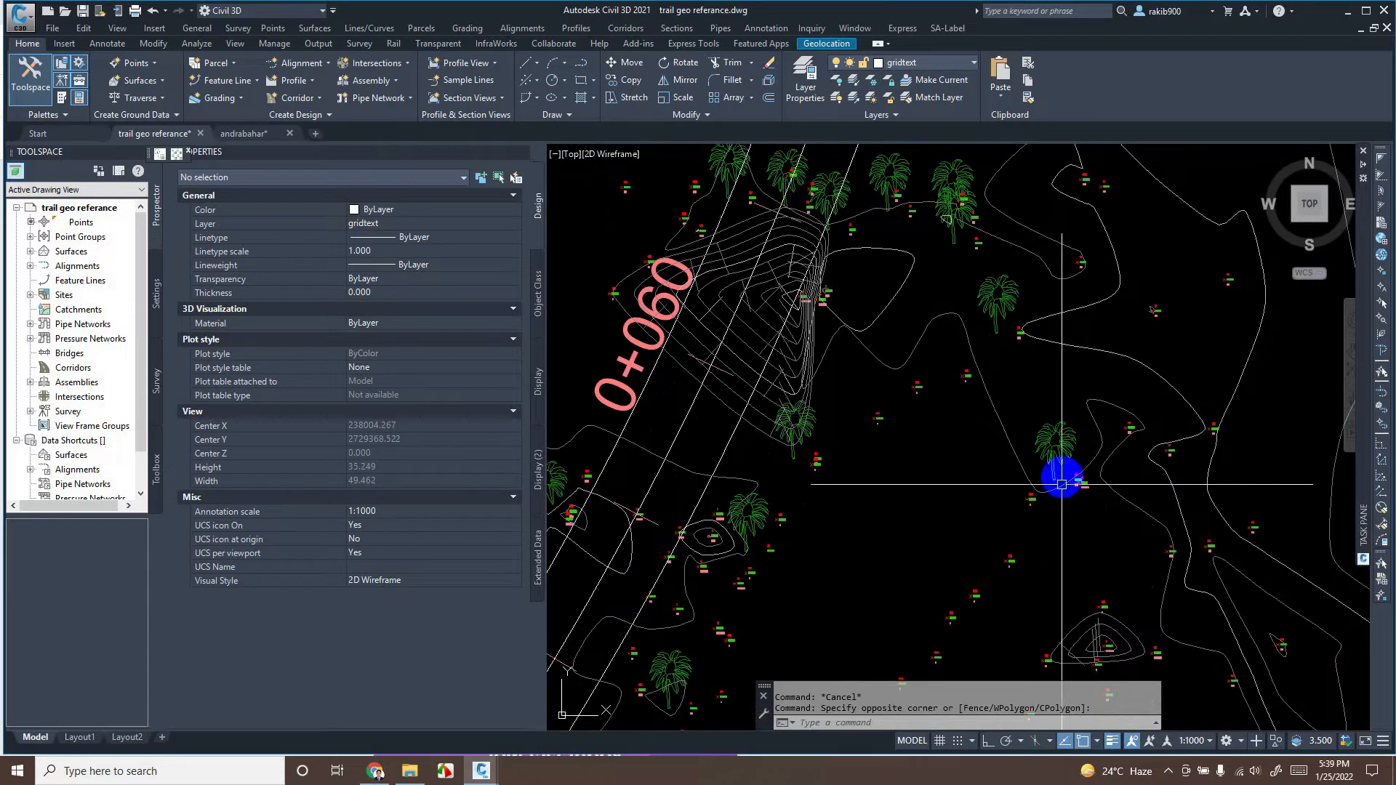
middle_click_drag(1071, 480, 1053, 453)
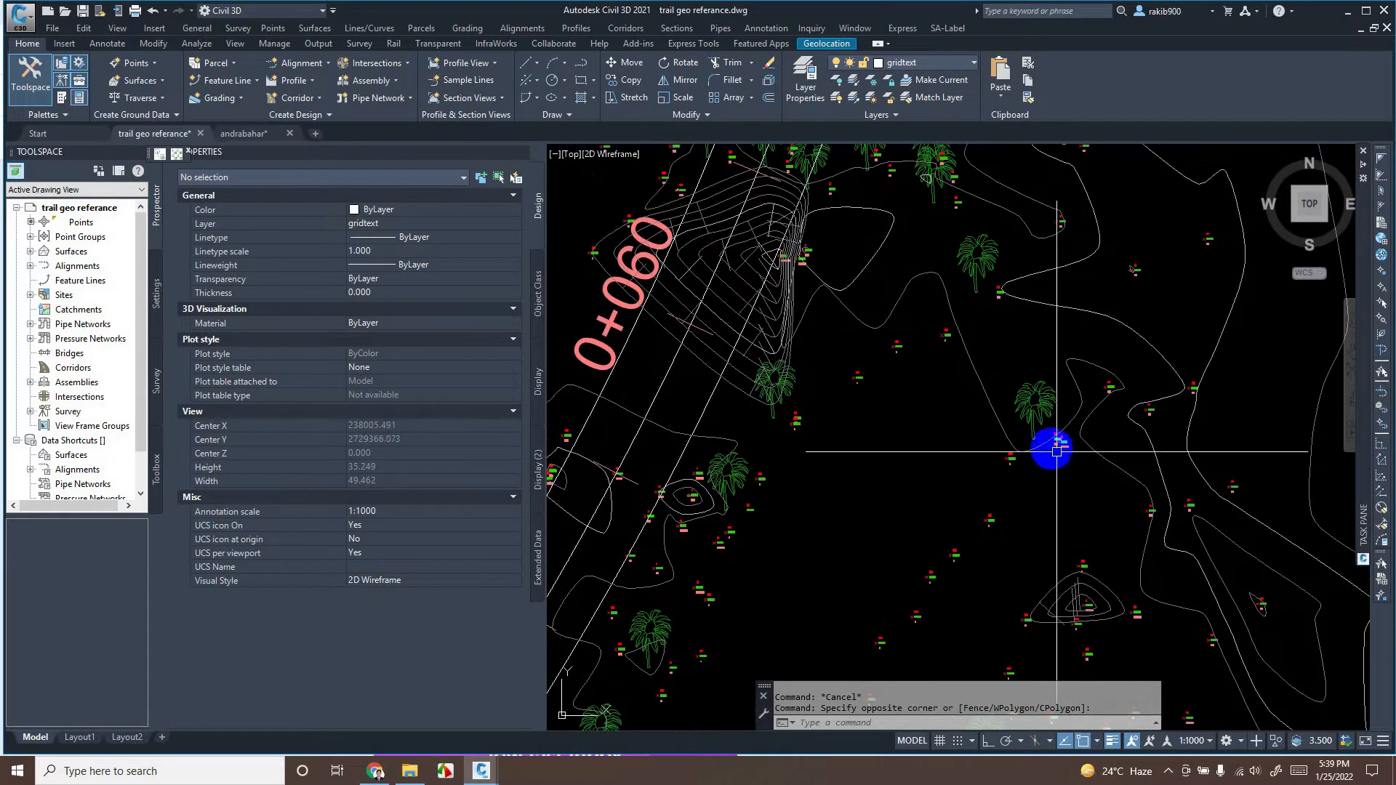
left_click(1037, 412)
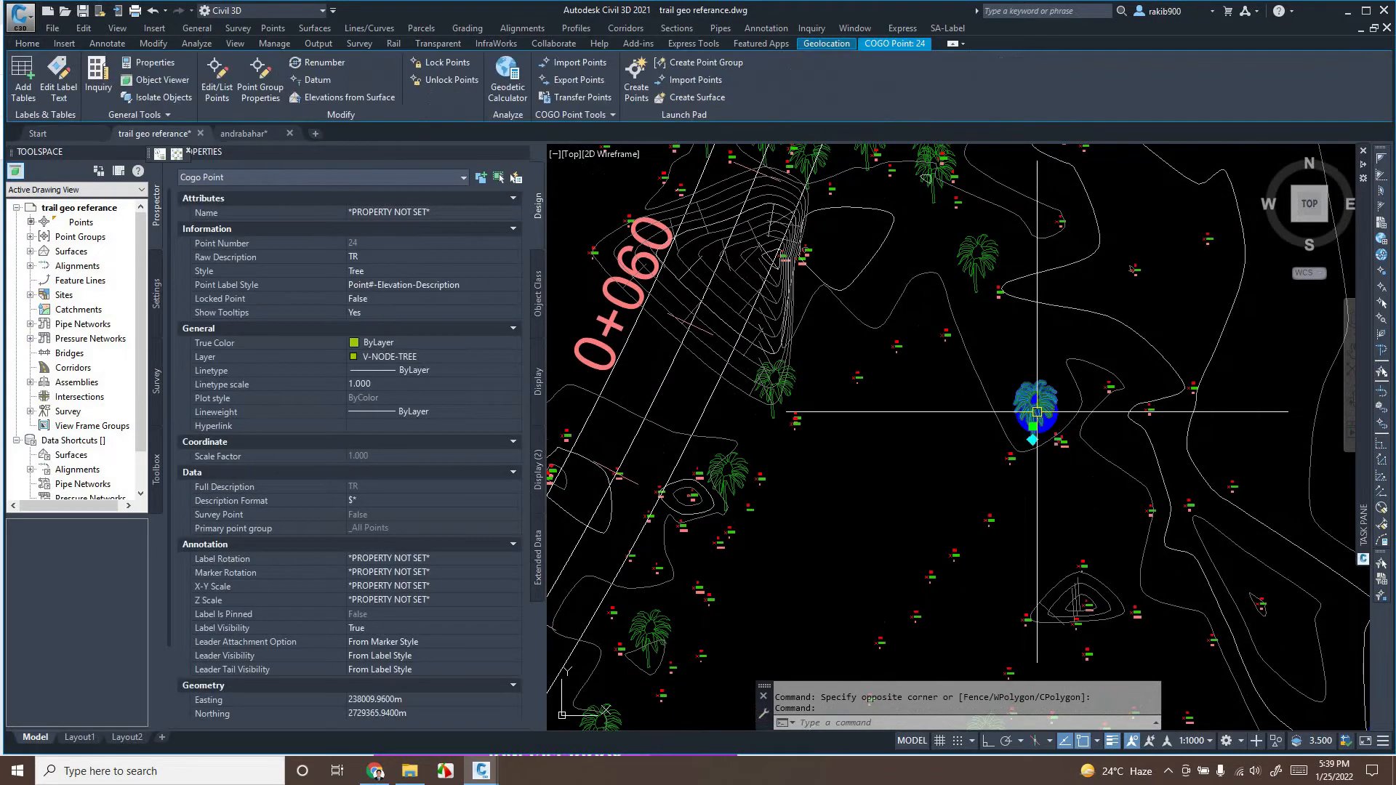
left_click(367, 272)
left_click(513, 272)
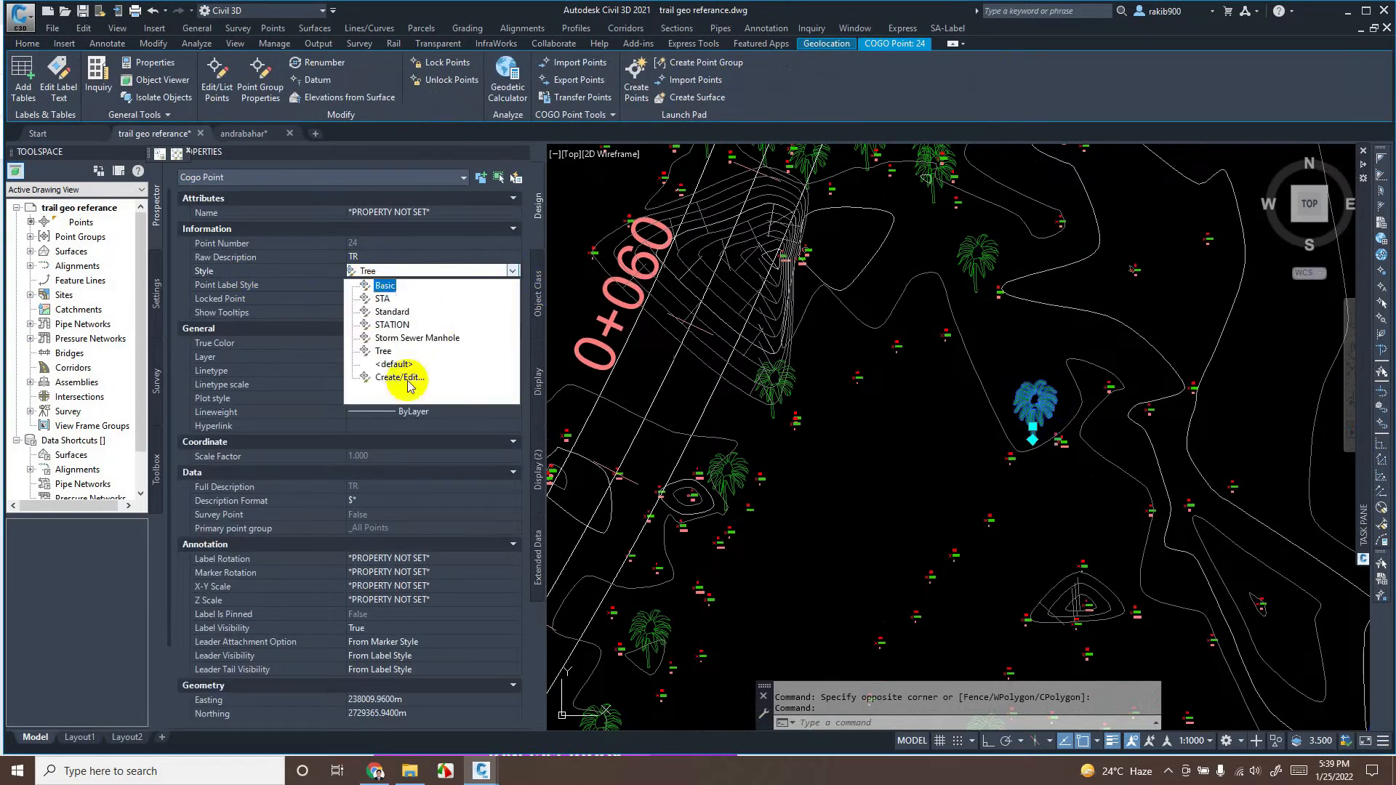
left_click(395, 378)
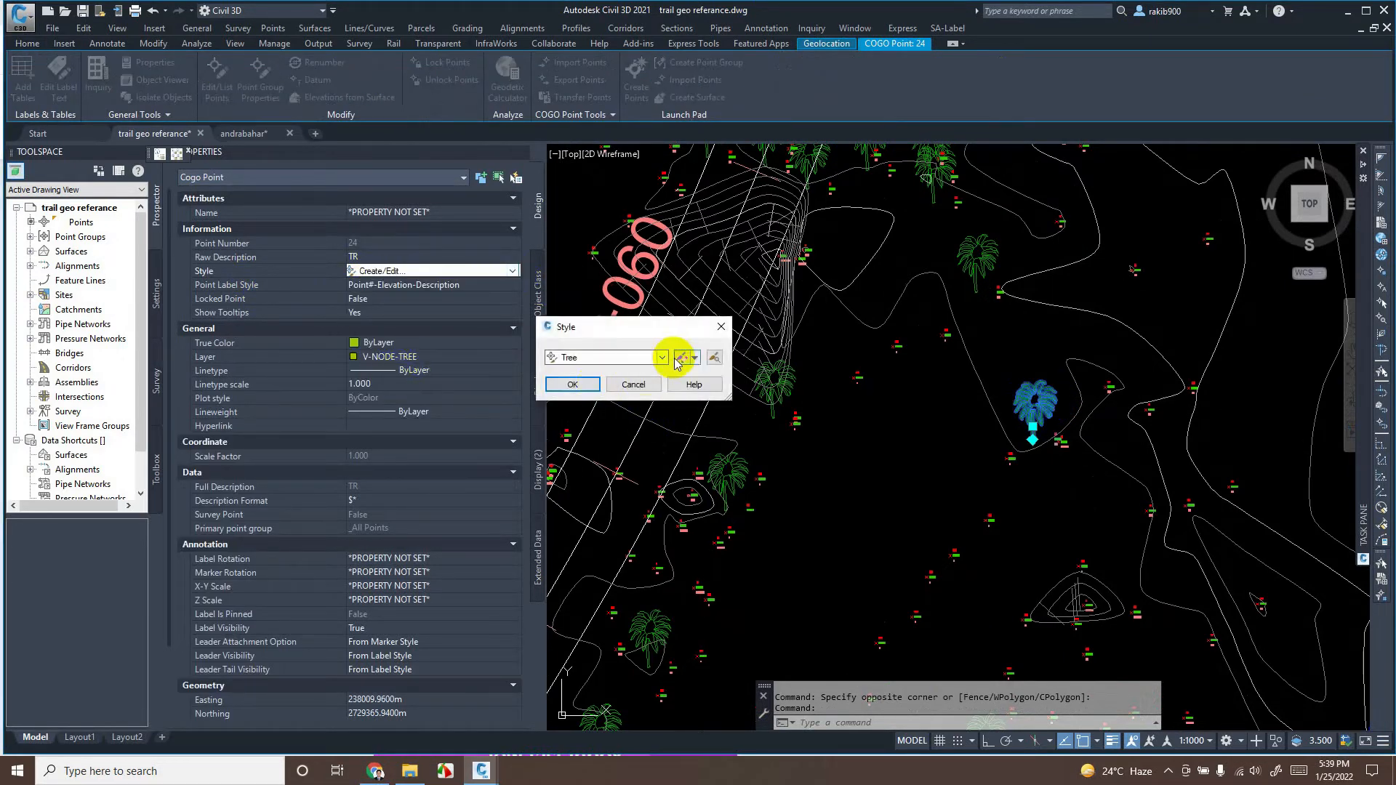
- Set the Tree style's marker size option to Use size relative to screen and accept the style for the point
double_click(593, 259)
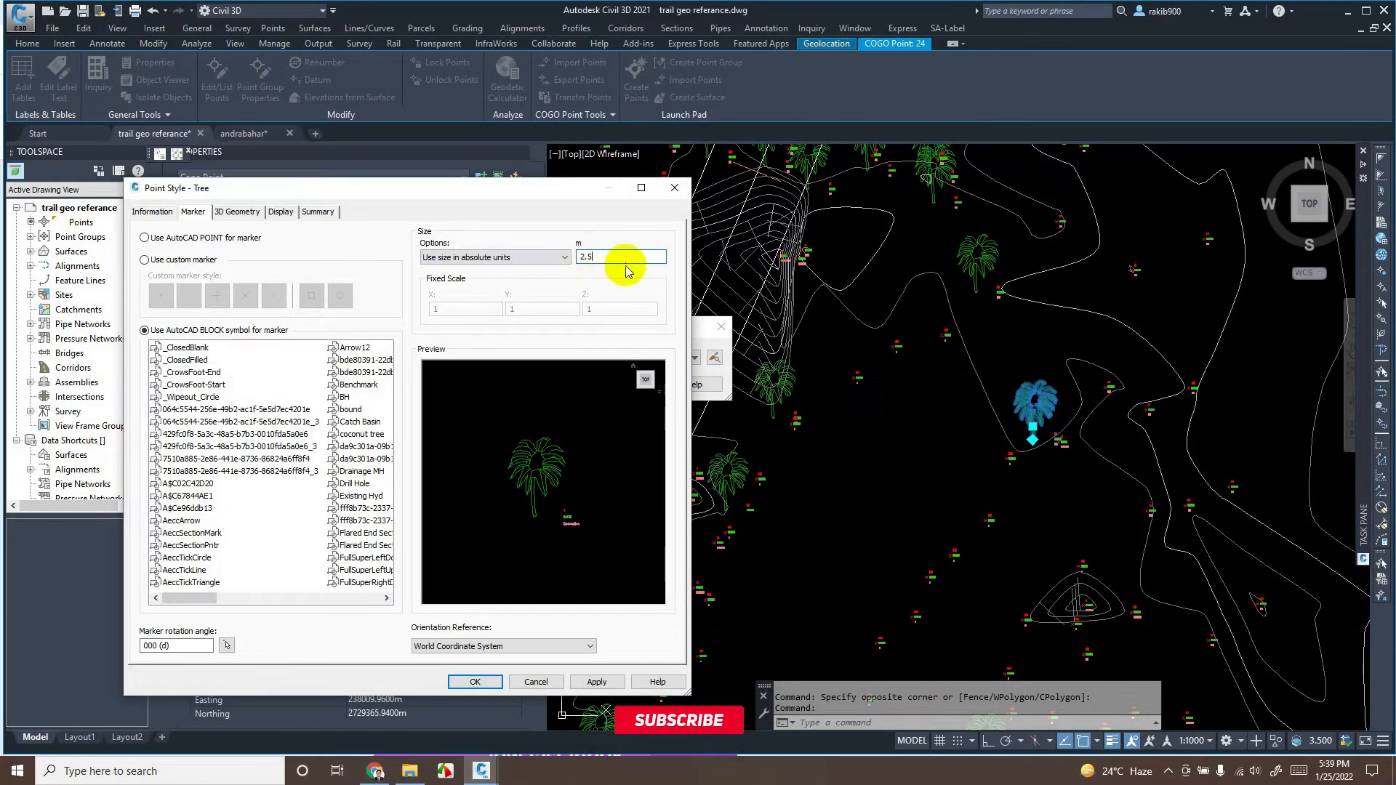
left_click(496, 258)
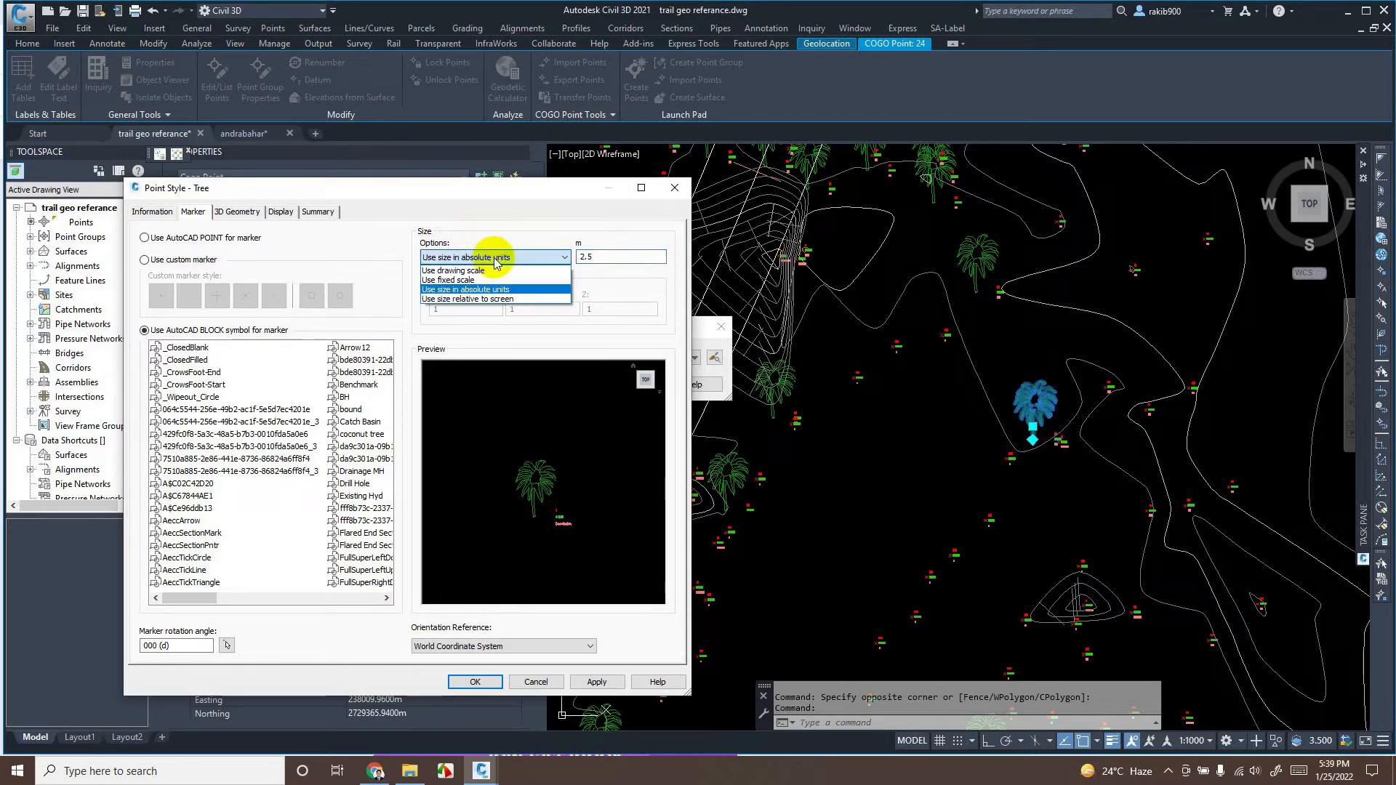
left_click(495, 259)
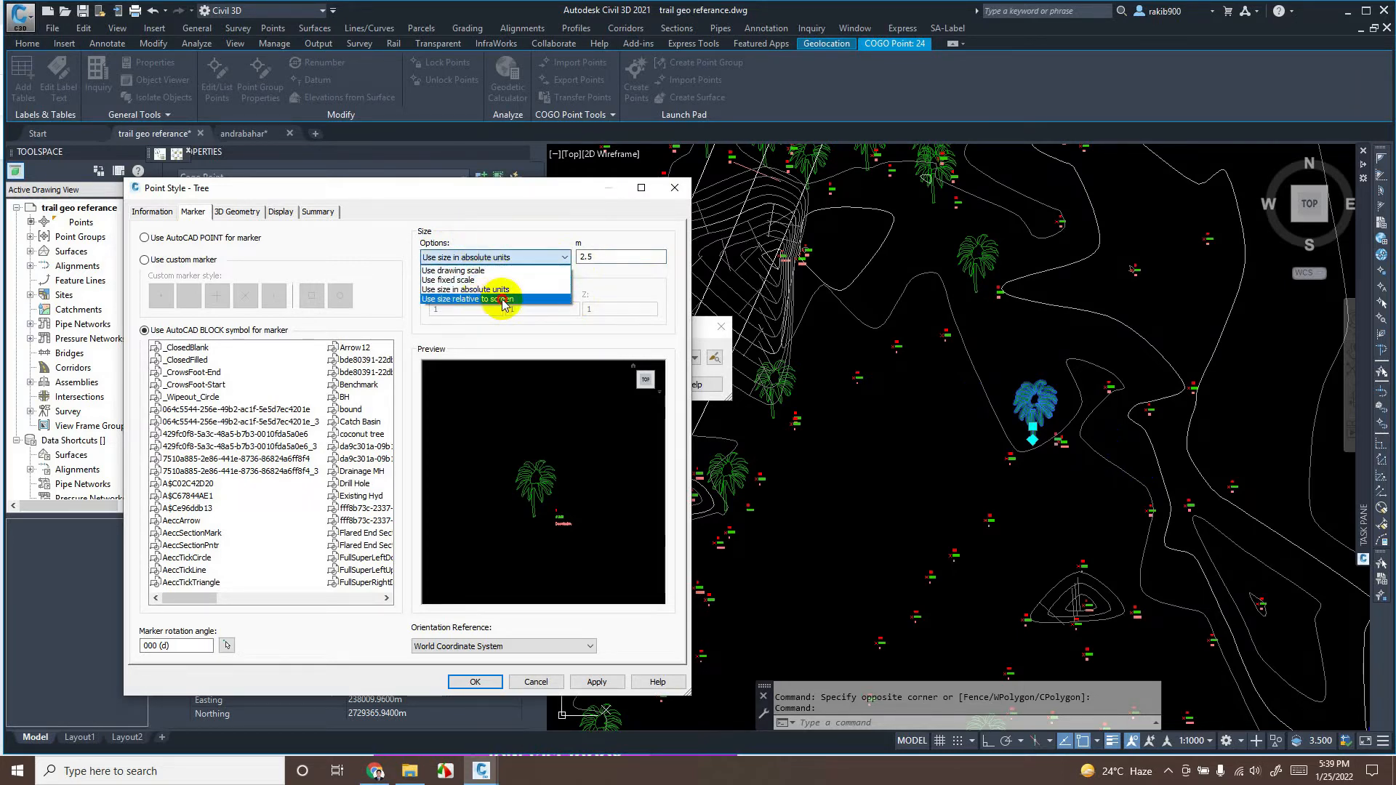
left_click(501, 299)
left_click(596, 683)
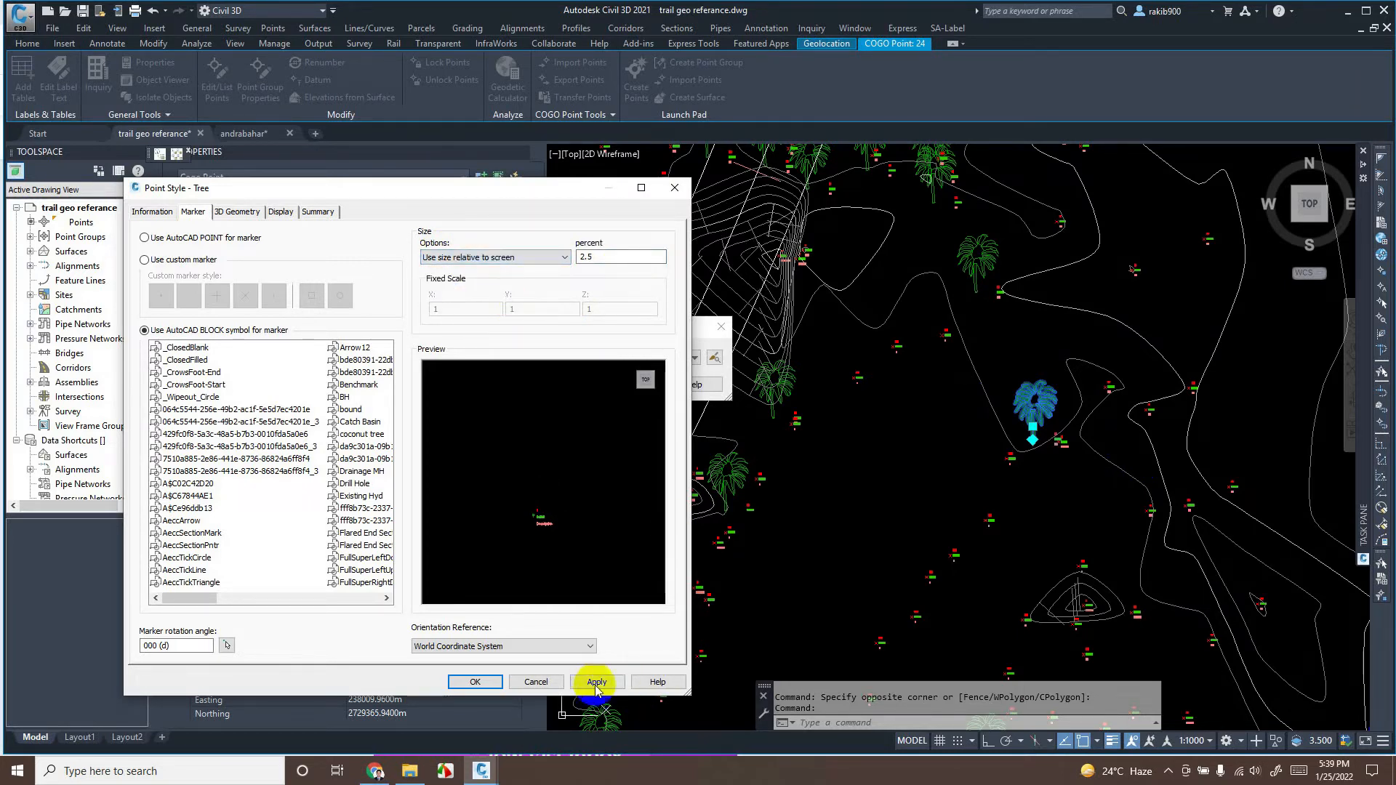
left_click(476, 683)
left_click(573, 385)
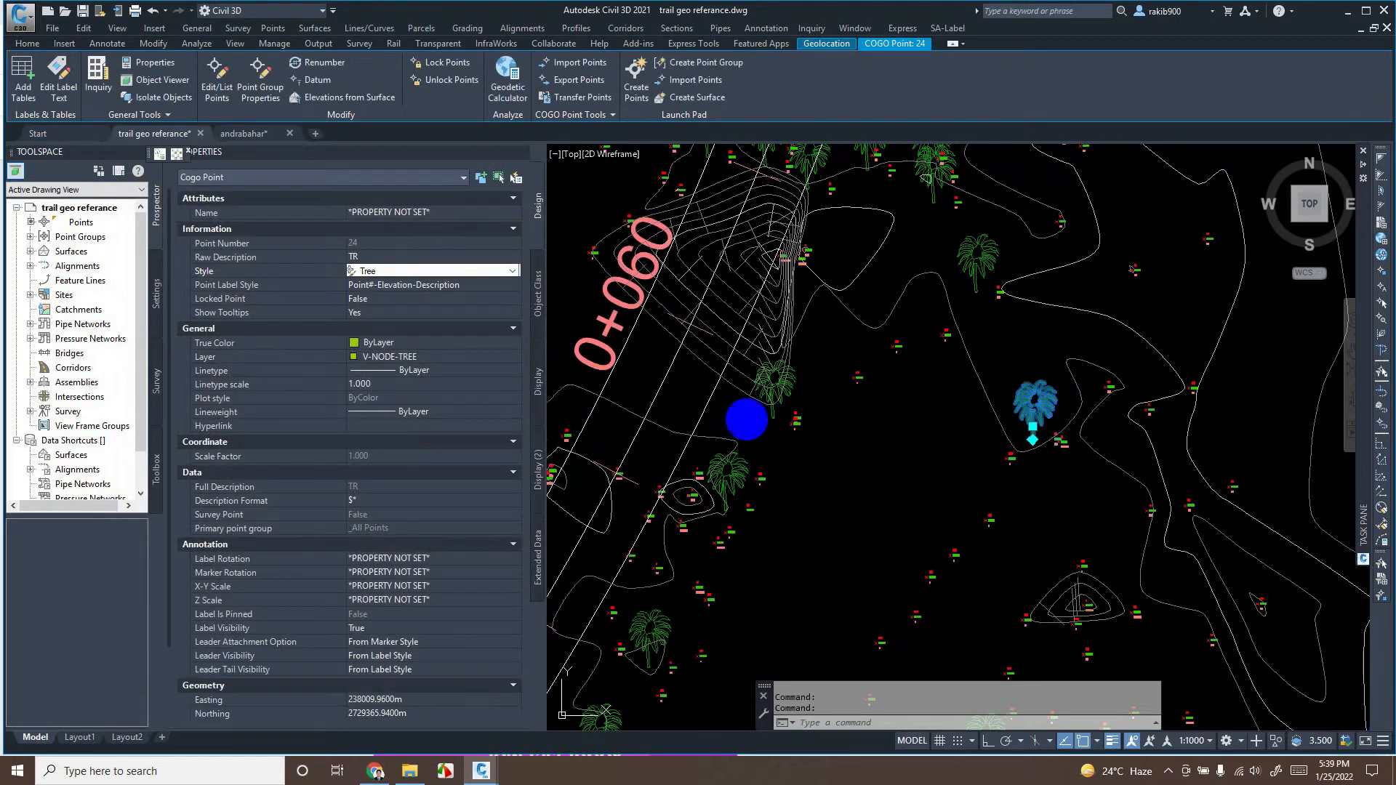
- Regenerate the drawing in the close view east of station 0+060 to check the tree marker size
middle_click_drag(926, 449, 858, 435)
key("Escape")
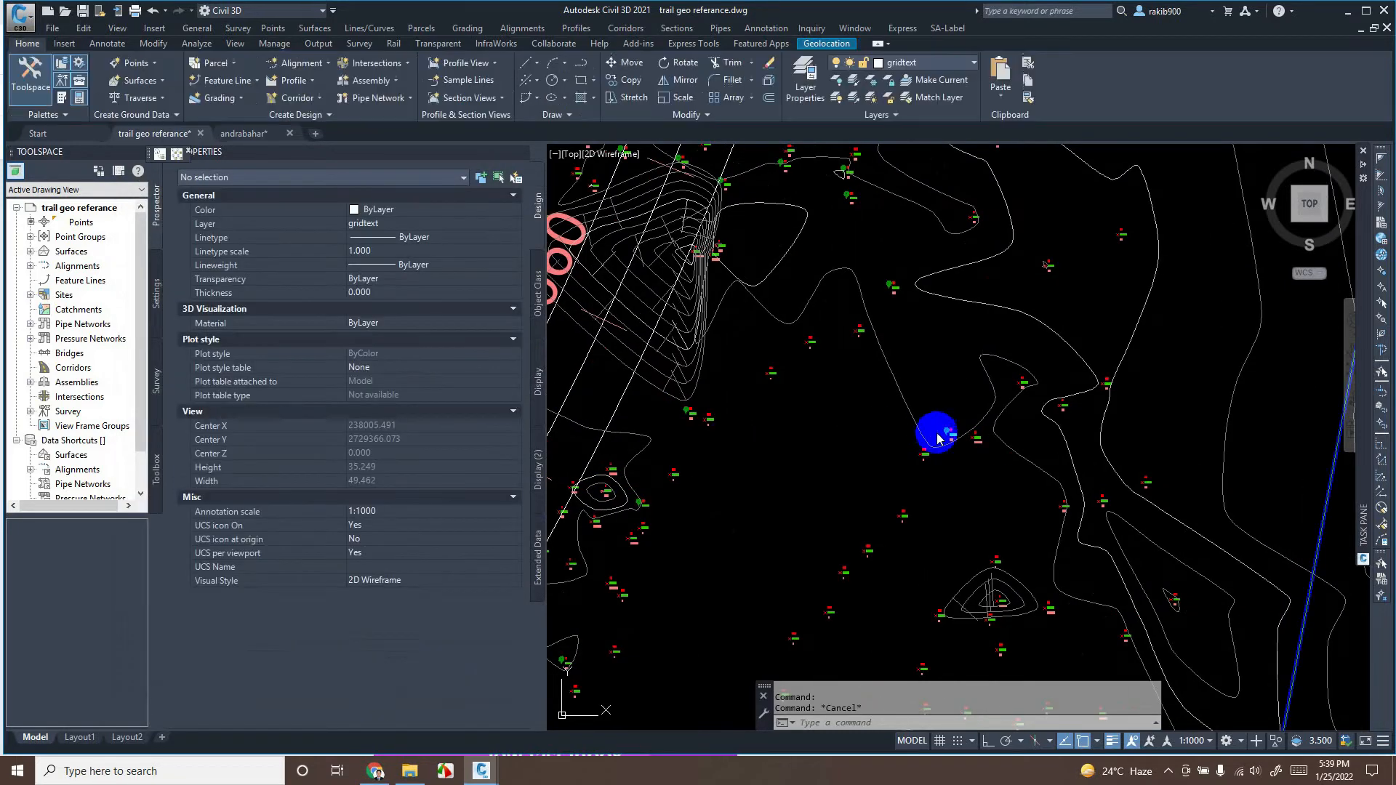
left_click(963, 476)
scroll(961, 443, "up", 4)
key("Escape")
scroll(931, 445, "down", 4)
type("RE")
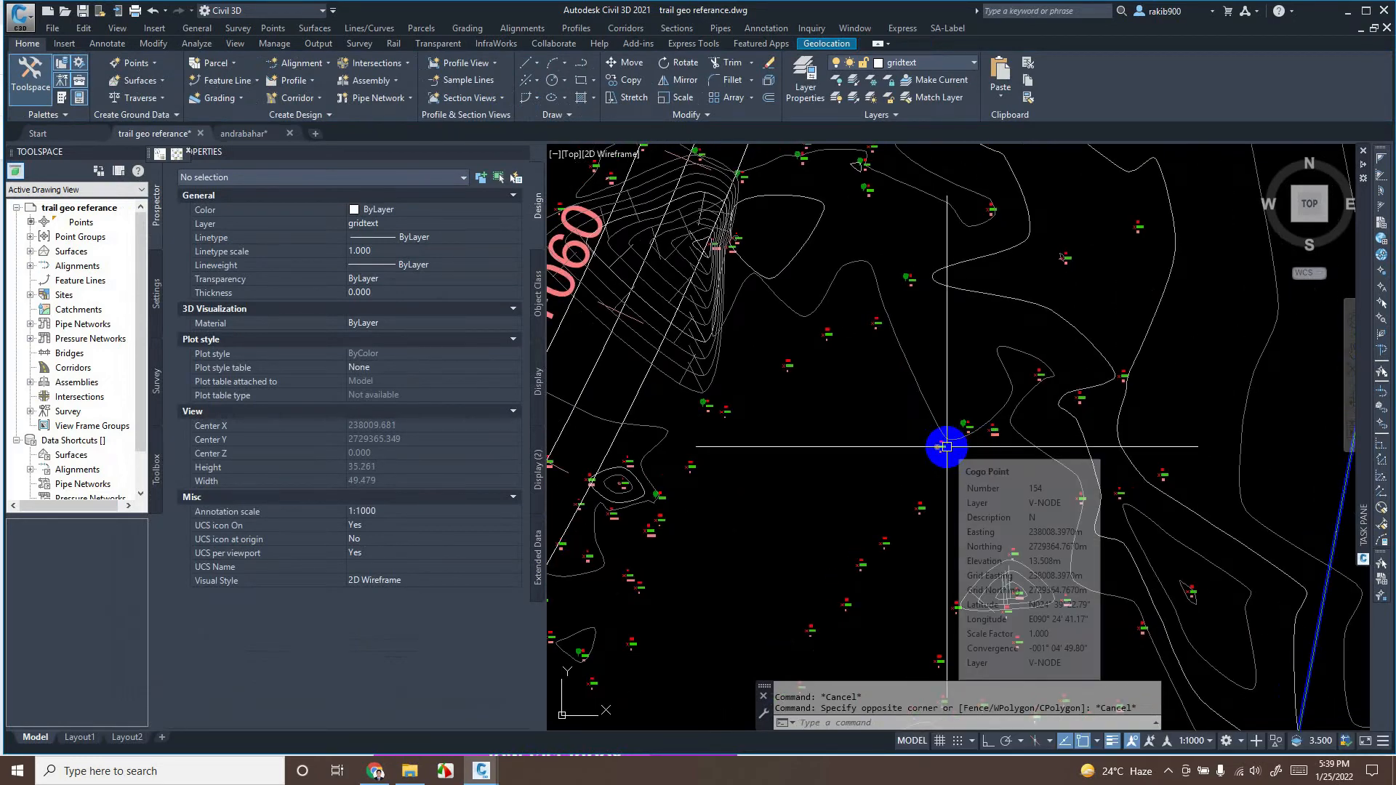
key("Return")
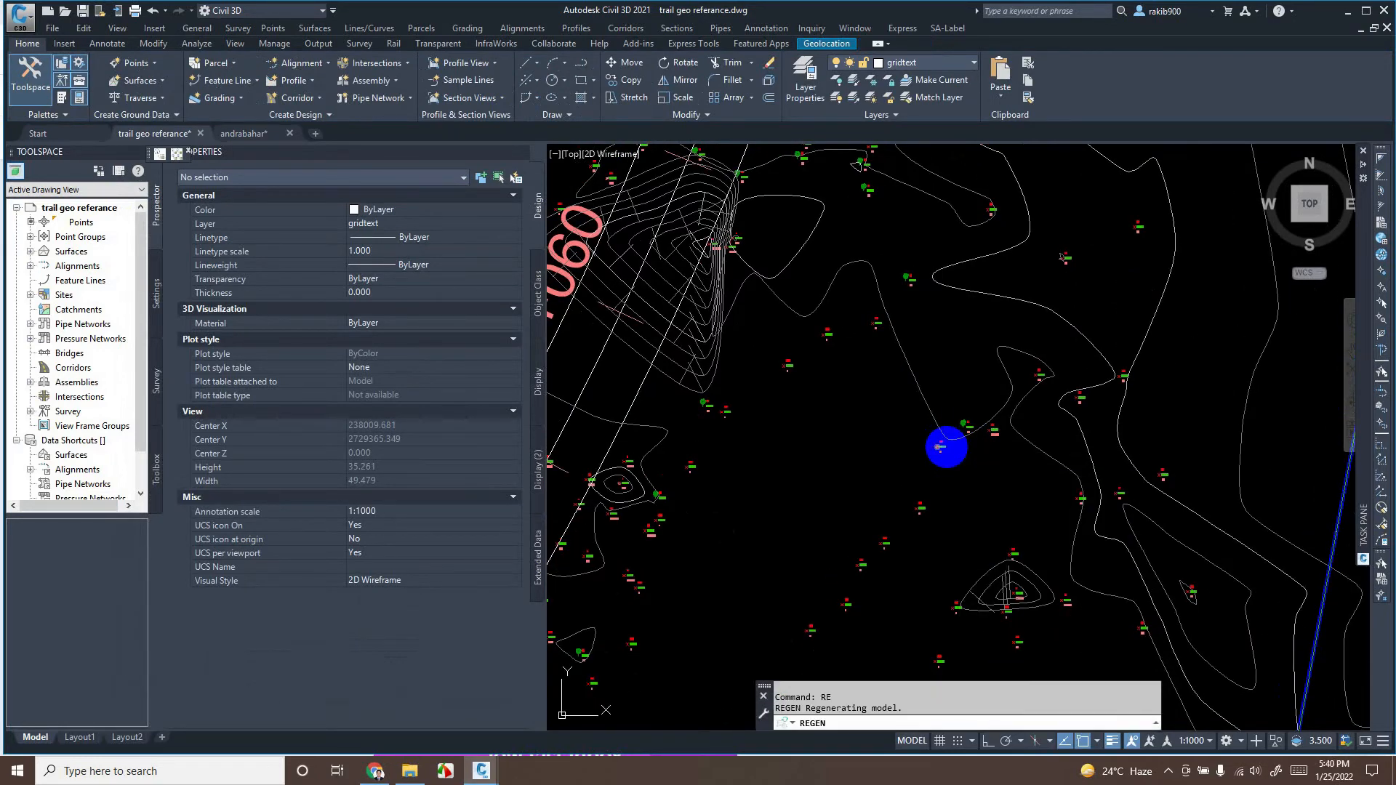
- Regenerate the drawing with the whole site in view and examine how the tree markers scale between zoom levels
scroll(962, 437, "down", 2)
scroll(962, 436, "down", 10)
key("Escape")
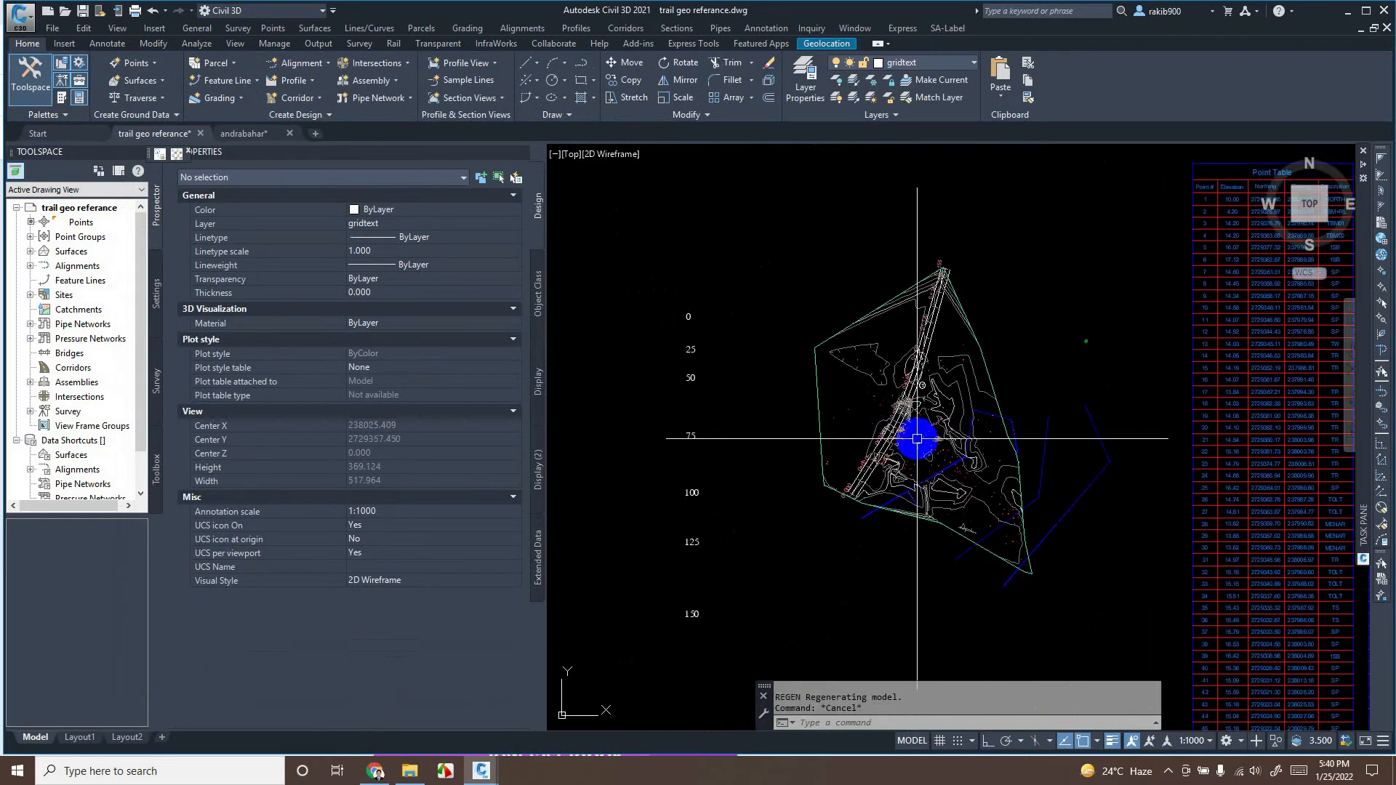
type("RE")
key("Return")
scroll(927, 420, "up", 4)
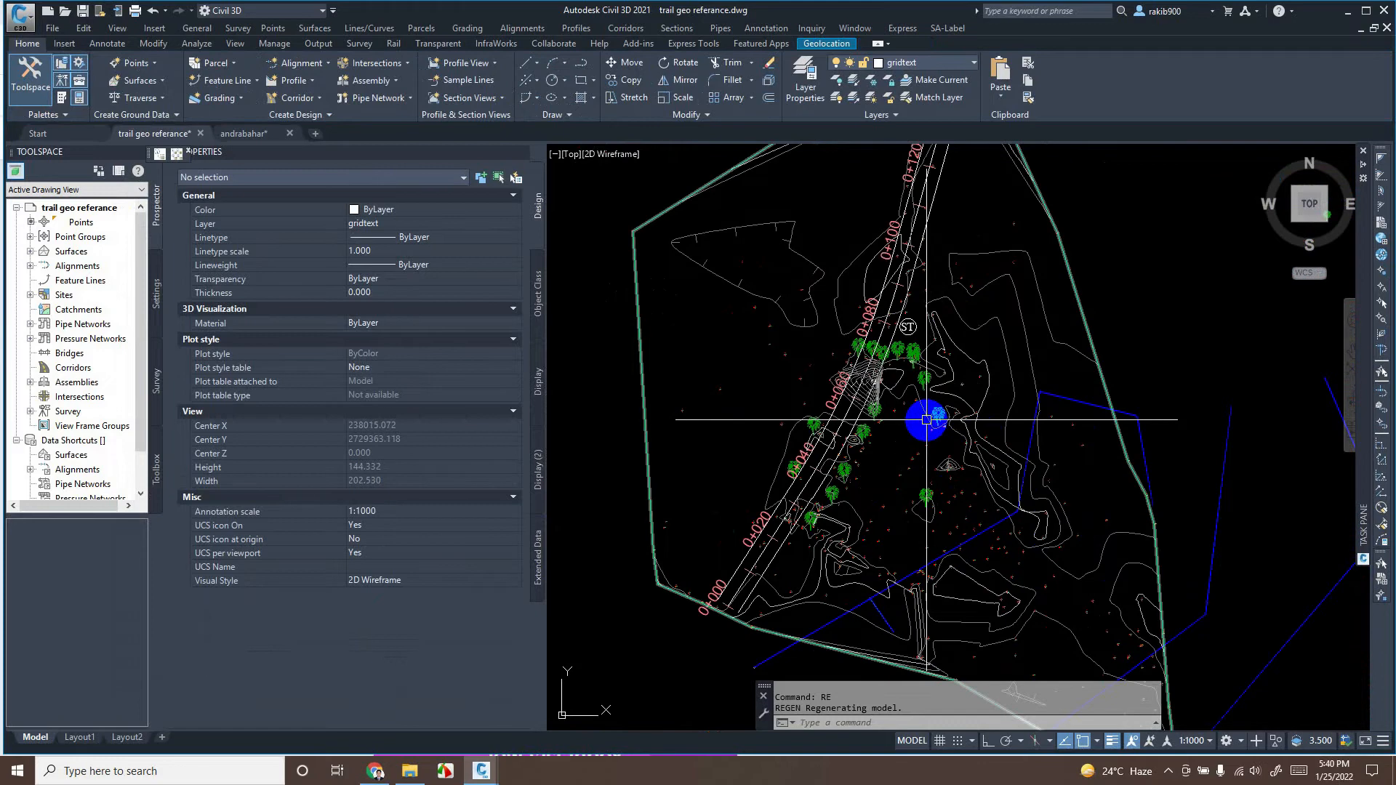
scroll(927, 420, "up", 4)
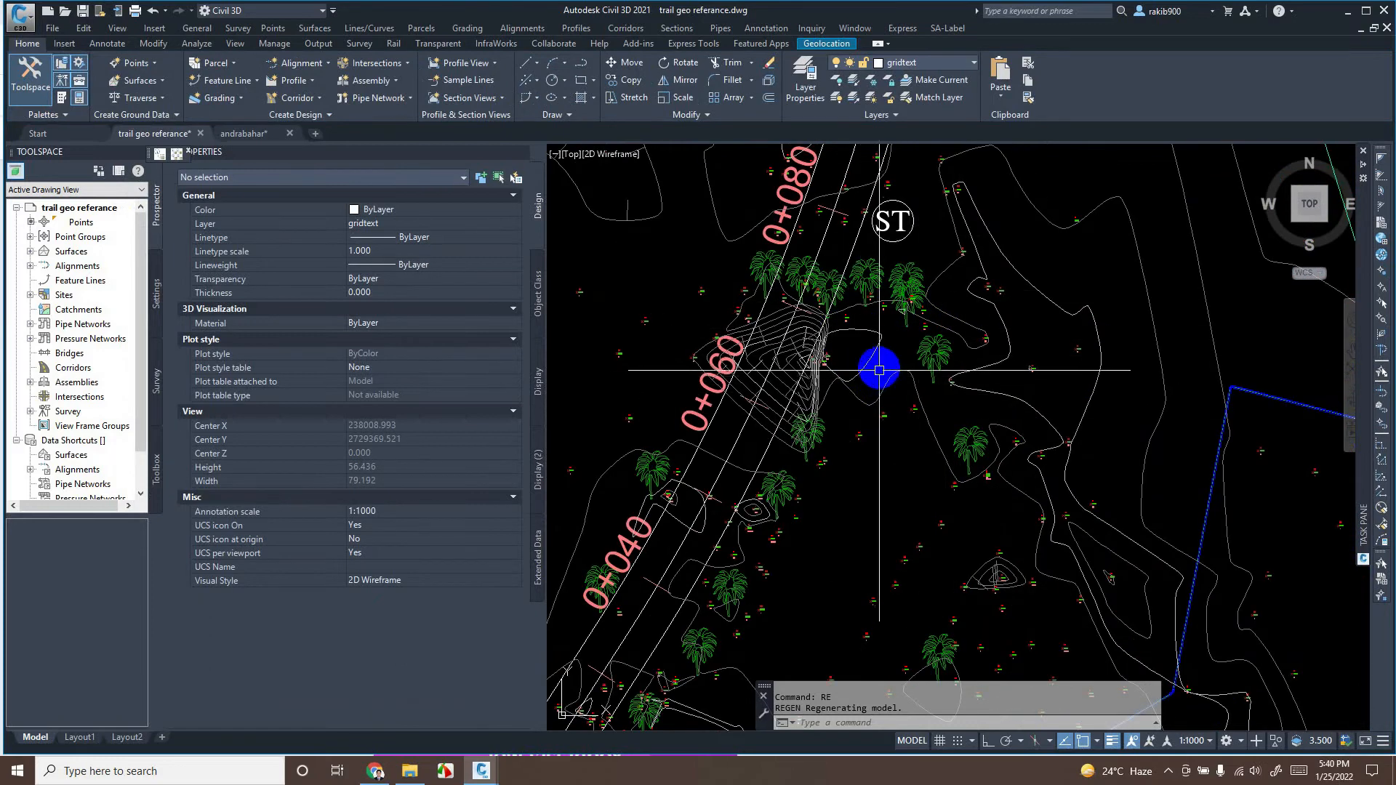
- Open the Tree point style for editing from the northern of the two lone tree points east of station 0+060
middle_click_drag(944, 387, 944, 382)
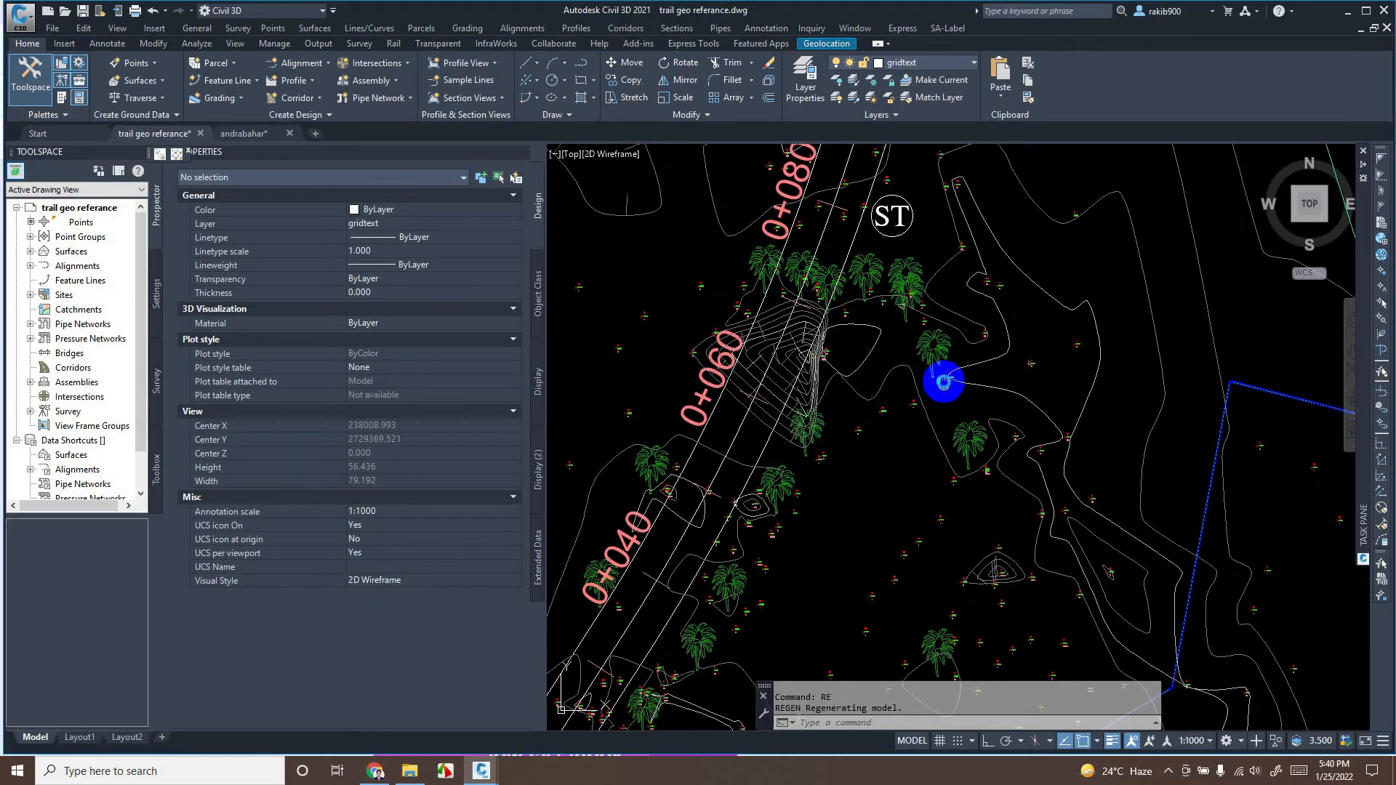
scroll(934, 348, "up", 2)
left_click(934, 348)
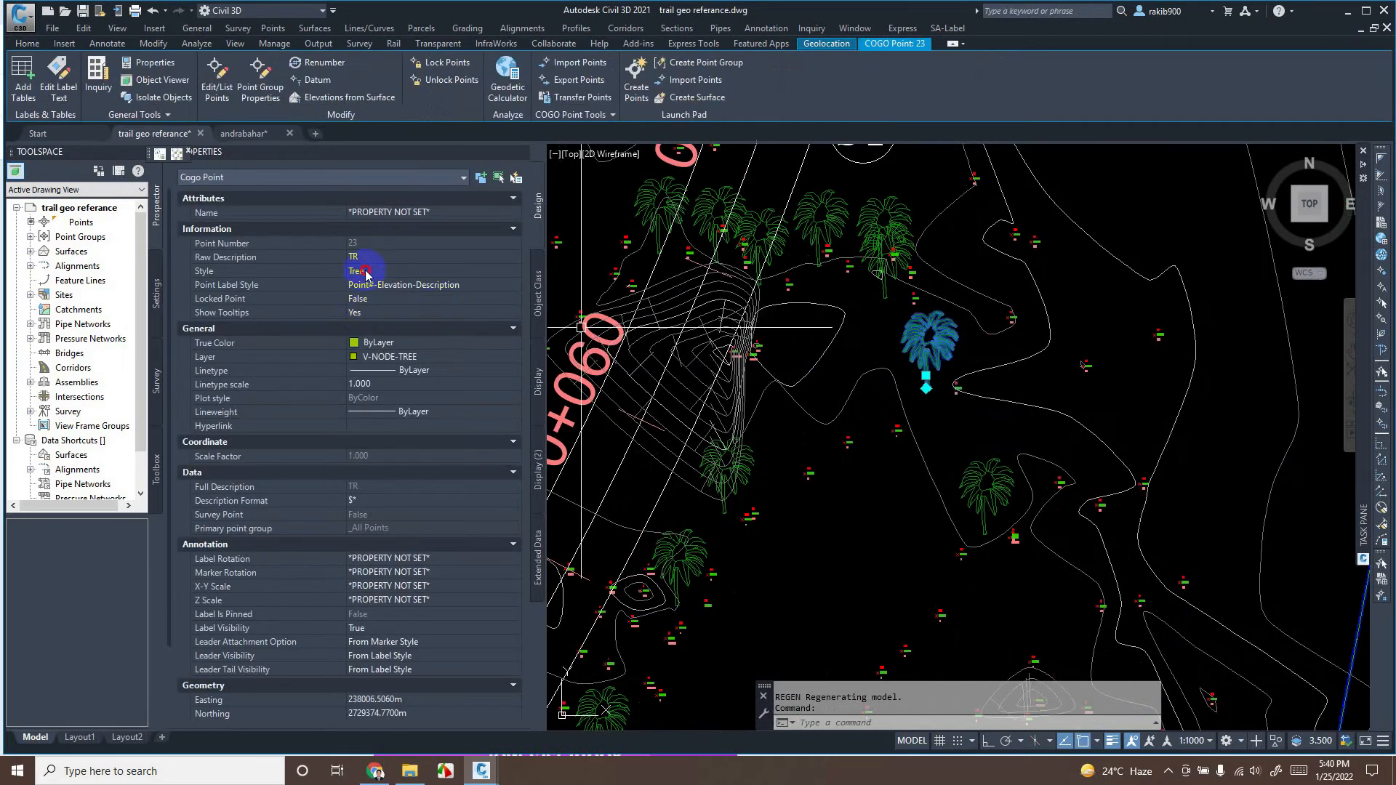
left_click(363, 272)
left_click(513, 272)
left_click(395, 383)
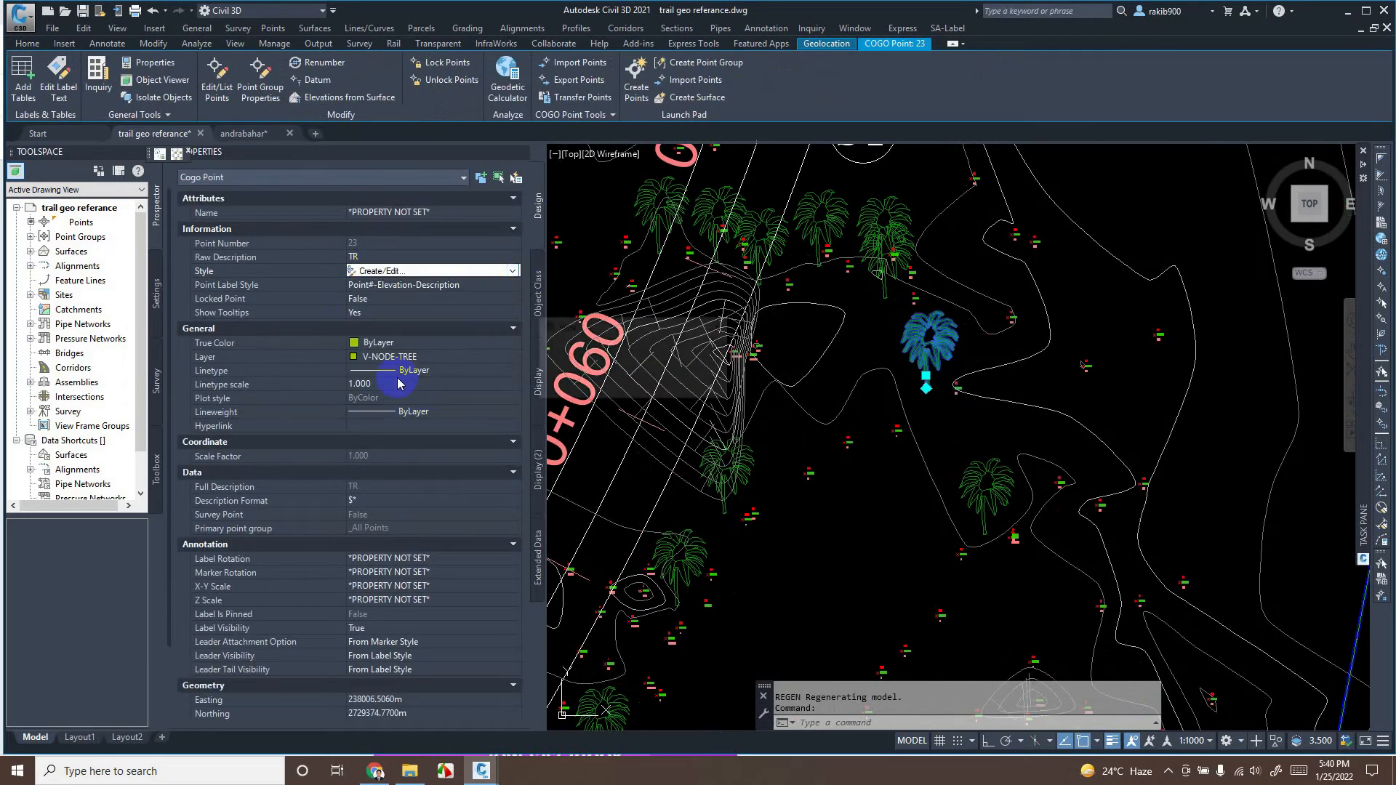
left_click(682, 357)
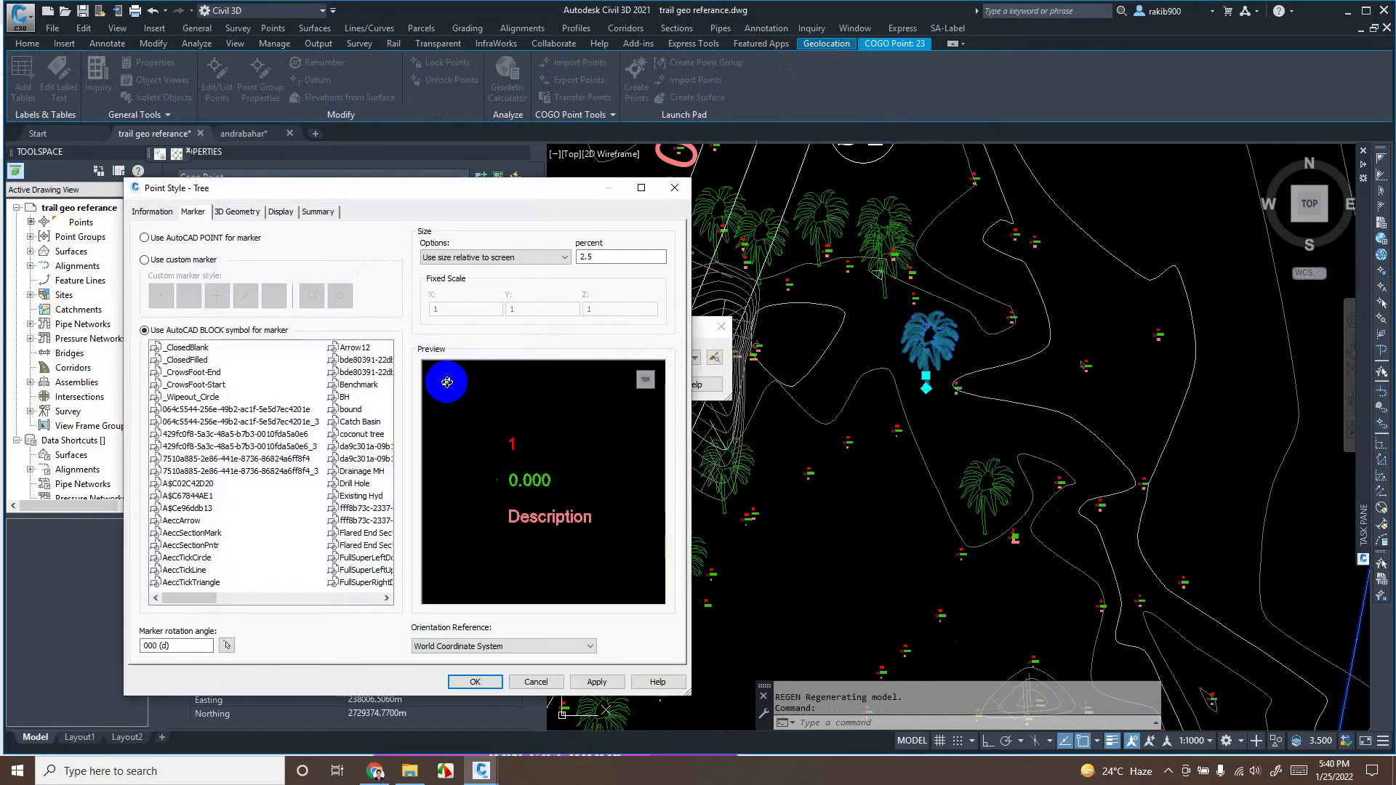
- Set the Tree style's marker size option to Use drawing scale and accept the style for the point
left_click(474, 258)
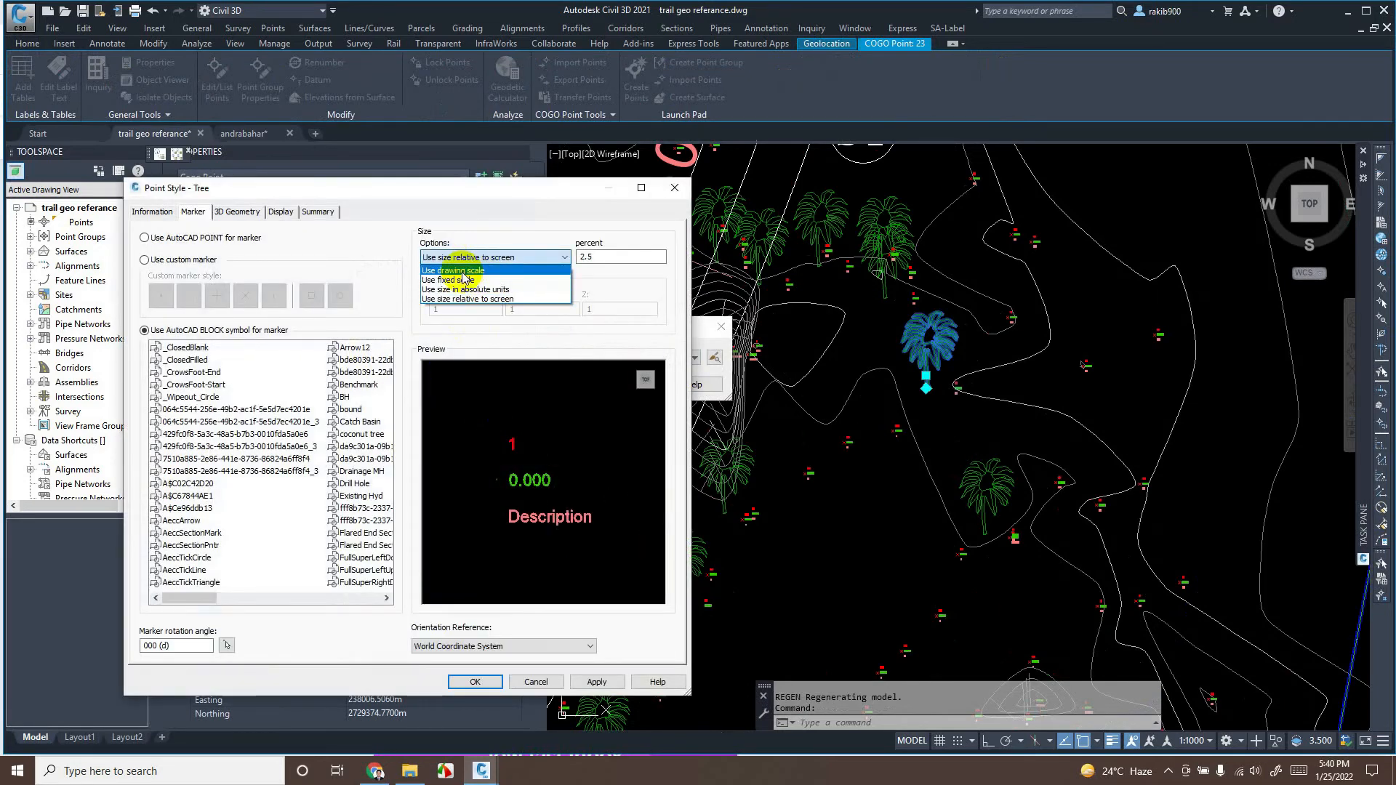
left_click(472, 271)
middle_click(565, 514)
middle_click(565, 514)
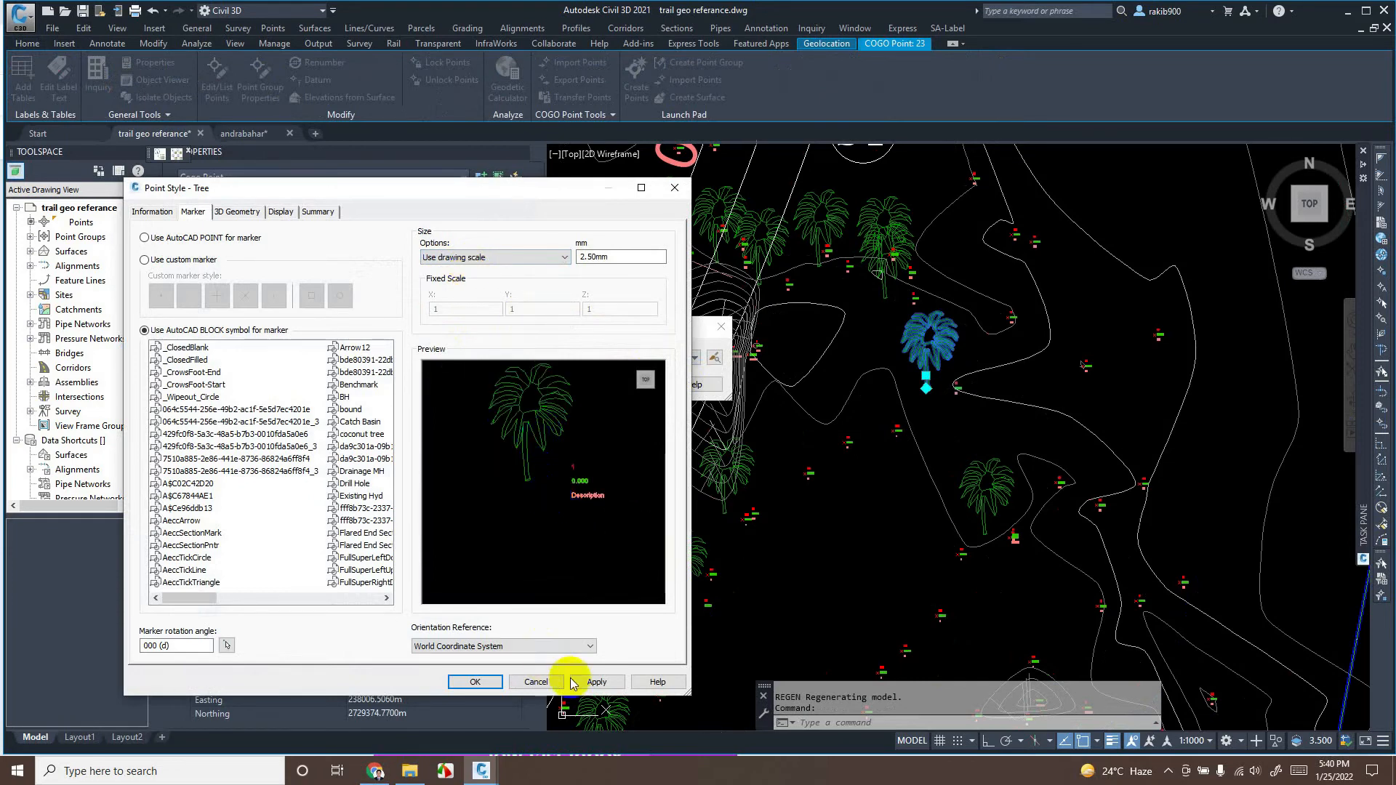
left_click(475, 681)
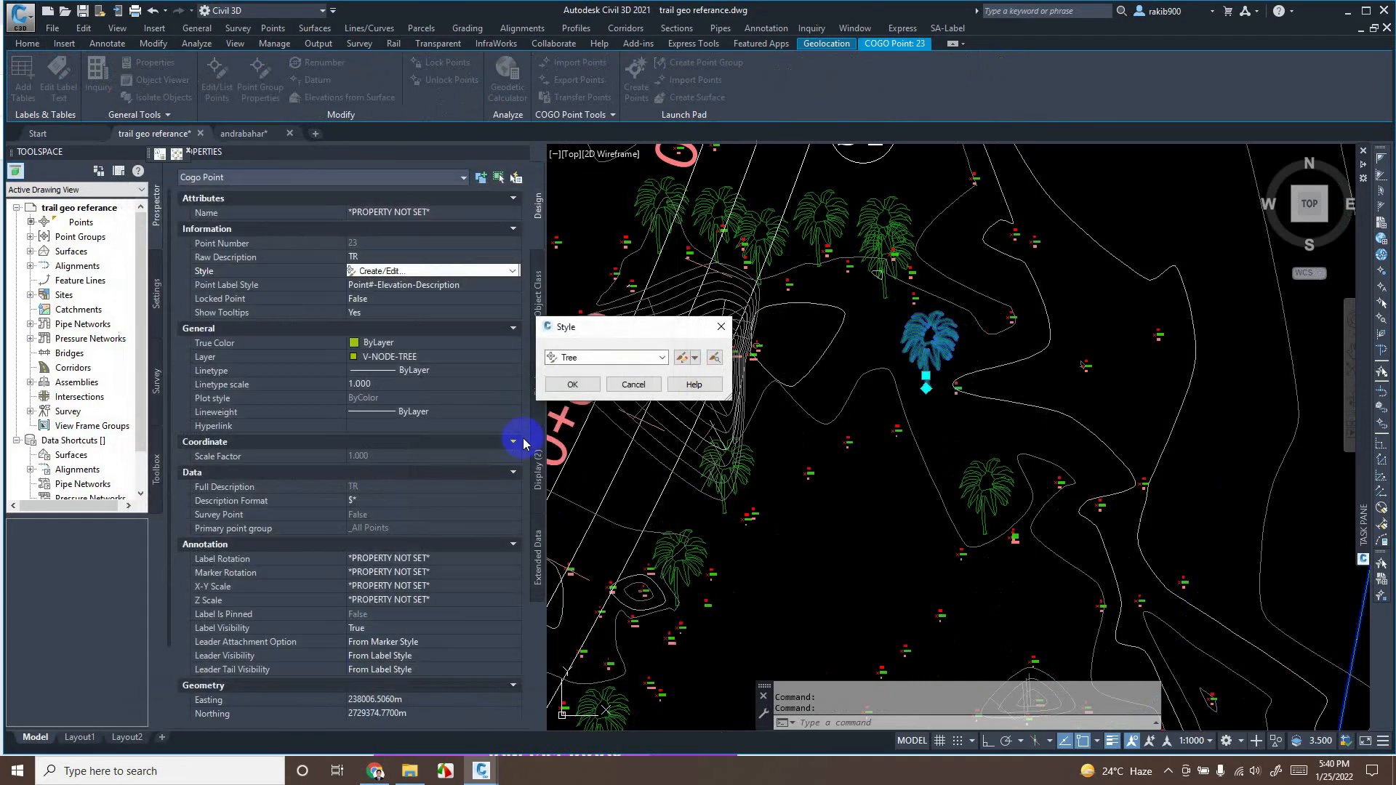
left_click(572, 385)
- Examine the size of the palm markers along the alignment at different zoom levels
scroll(967, 474, "down", 1)
mouse_move(966, 474)
middle_mouse_down()
mouse_move(972, 499)
mouse_move(977, 396)
middle_mouse_up()
key("Escape")
scroll(945, 452, "down", 2)
left_click(945, 452)
key("Escape")
middle_click_drag(1051, 352, 922, 349)
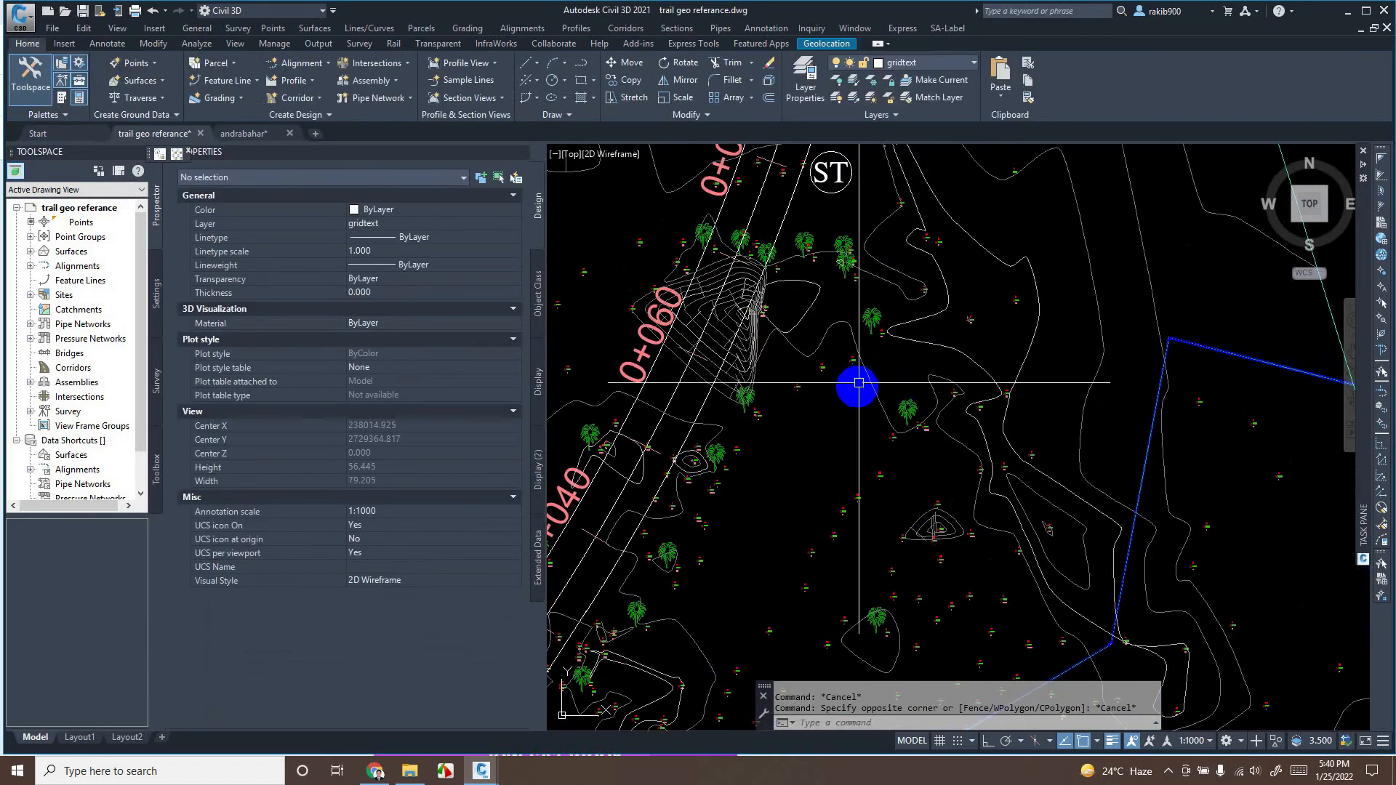
scroll(859, 384, "down", 6)
middle_click_drag(802, 406, 864, 433)
scroll(873, 432, "up", 4)
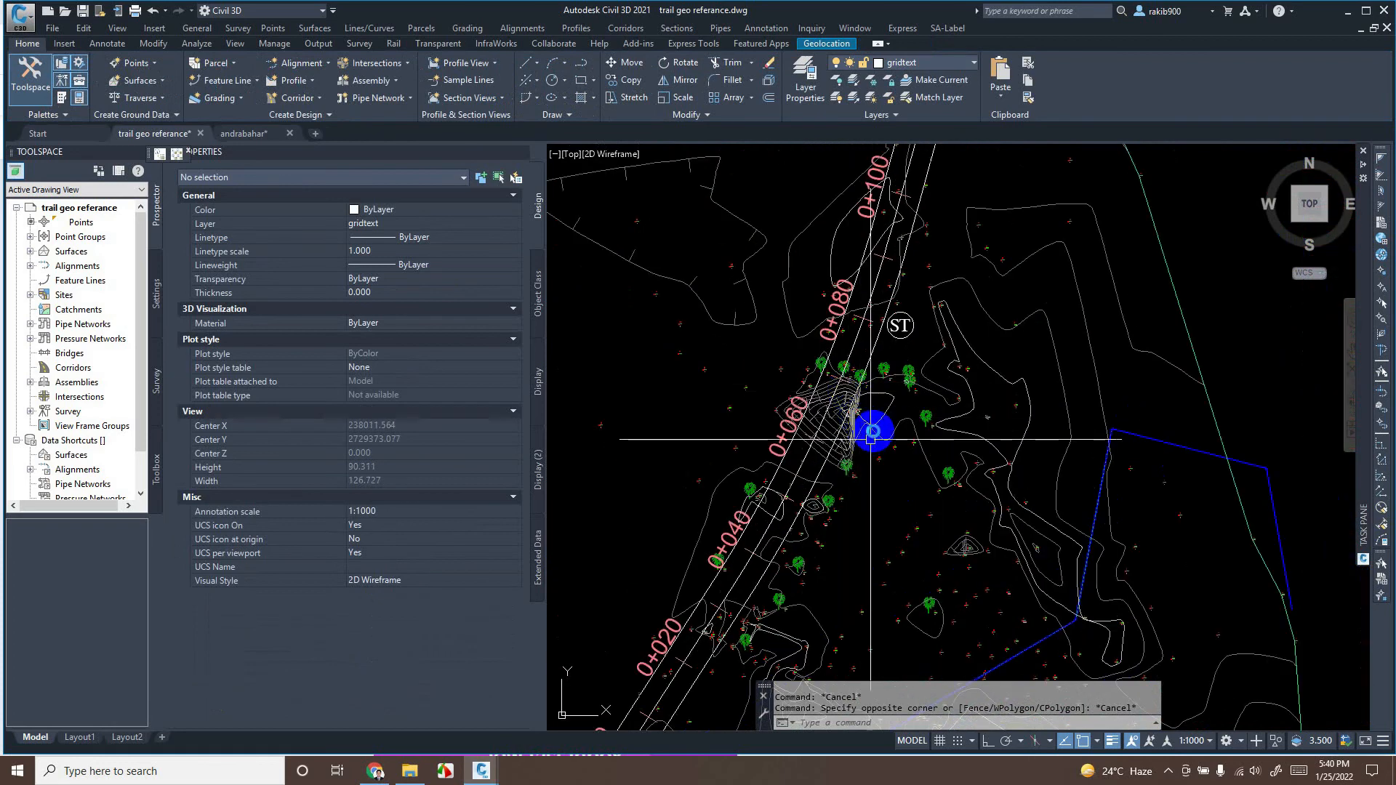